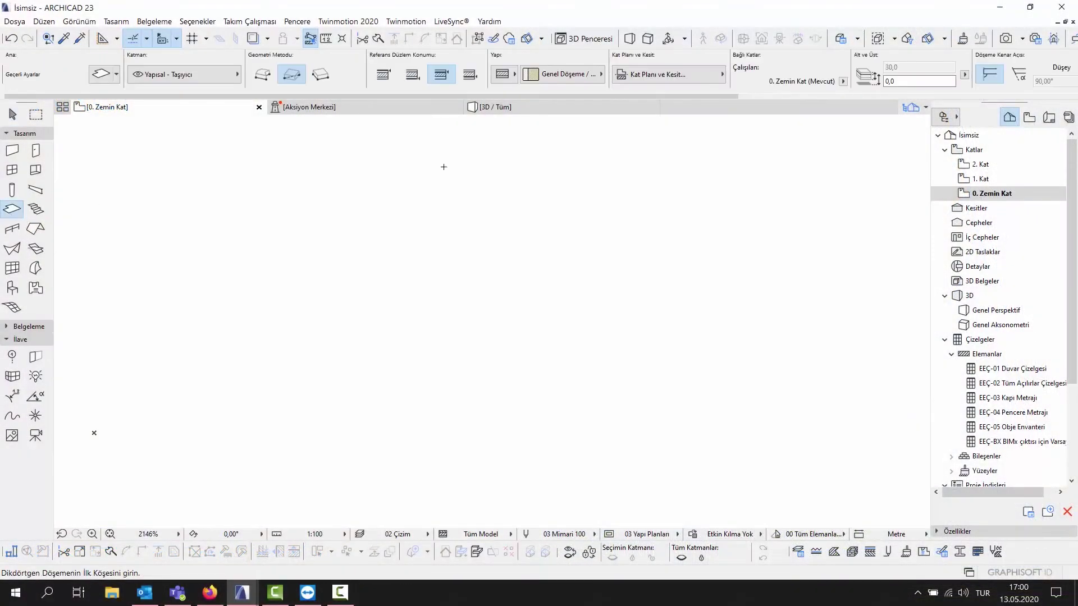
Make the slab a single Kereste - Döşeme timber material, 3 thick
left_click(502, 74)
left_click(561, 74)
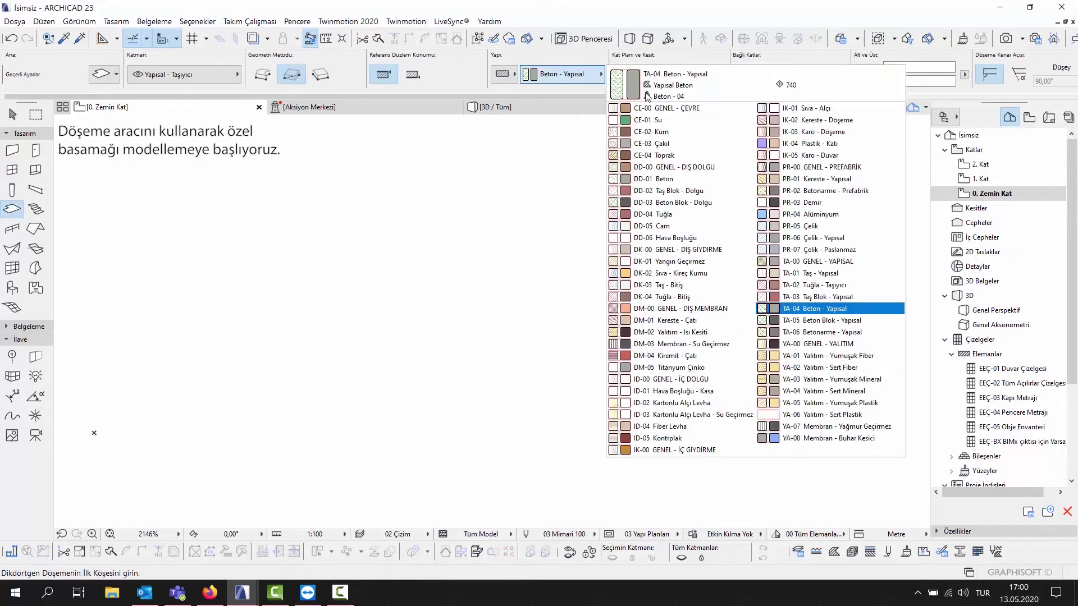
left_click(820, 119)
type("3")
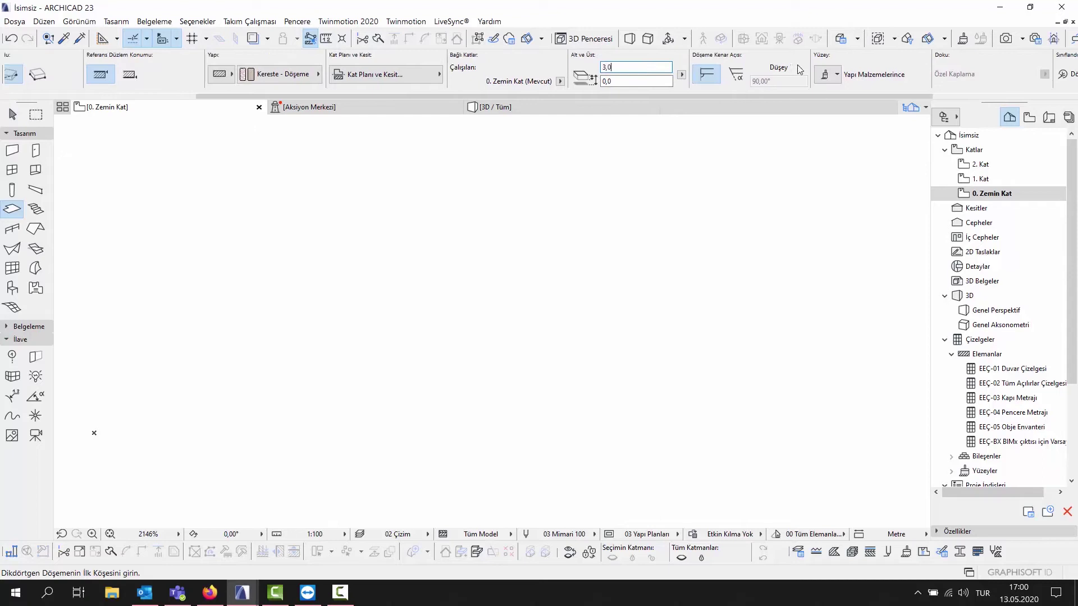
Override the slab's top, edge and bottom surfaces with Ahşap - Ceviz Dikey walnut
left_click(836, 75)
left_click(828, 110)
left_click(828, 130)
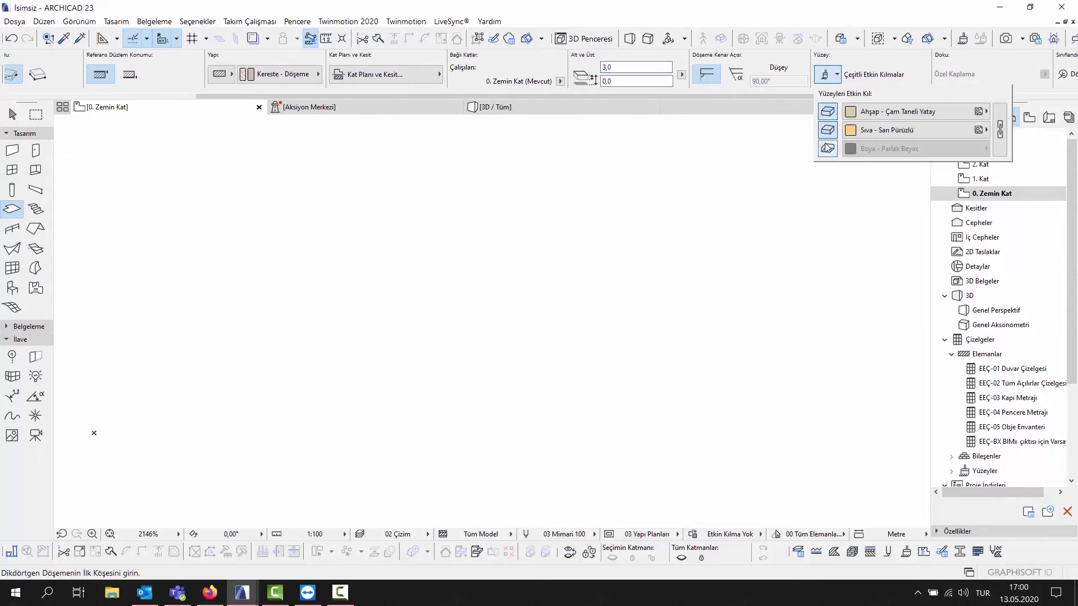
left_click(827, 149)
left_click(1000, 130)
left_click(950, 120)
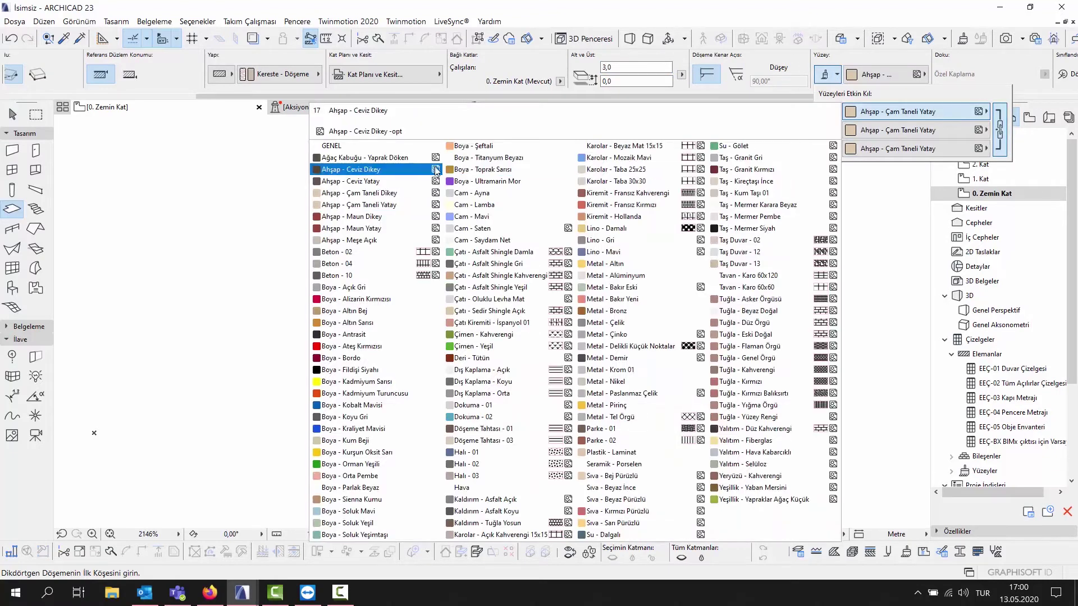
left_click(422, 165)
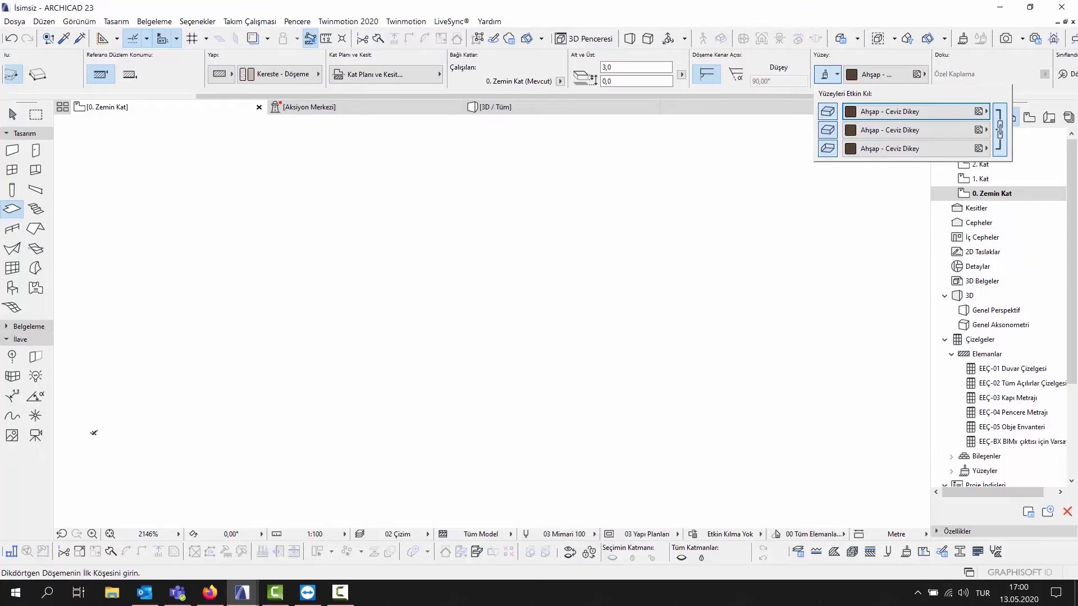
Draw the 120 × 27 tread slab on the ground-floor plan
left_click(95, 433)
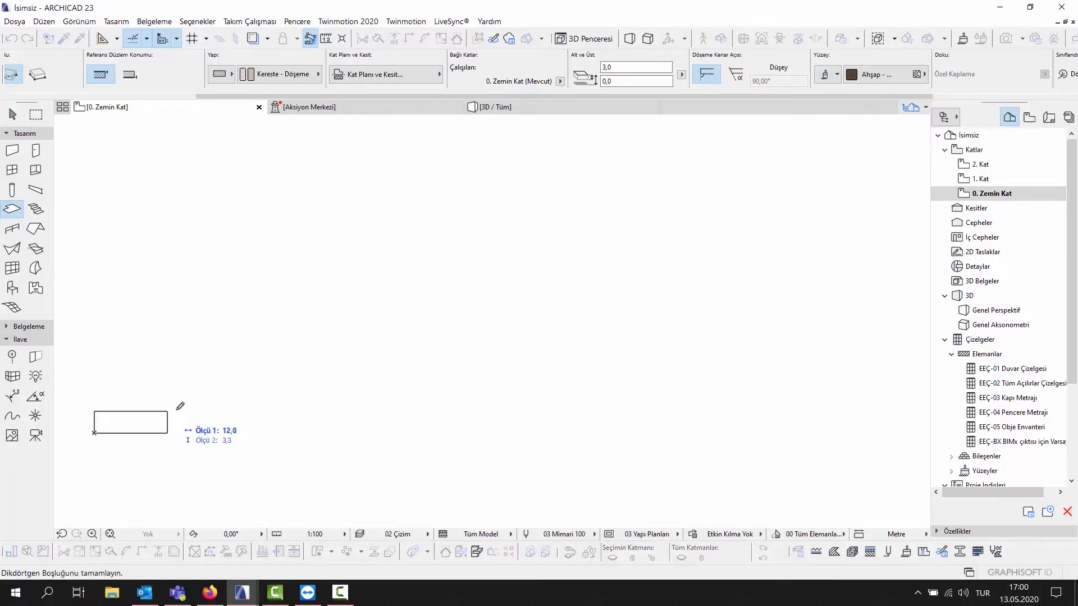
key("Tab")
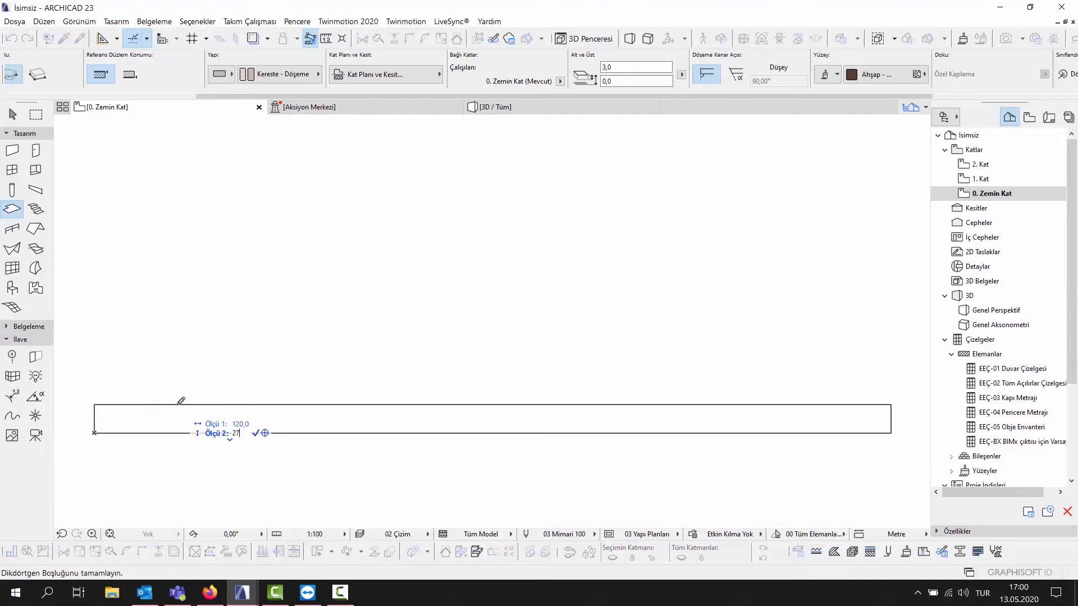
key("Return")
key("Escape")
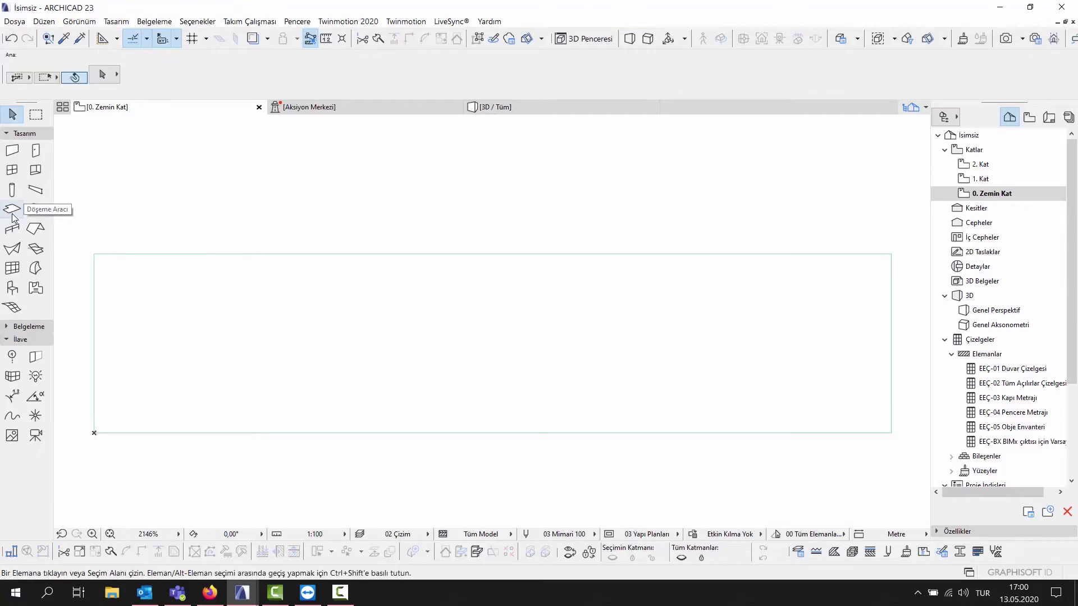
Set the next slab to Çelik steel with Boya - Antrasit surfaces
left_click(13, 213)
left_click(564, 74)
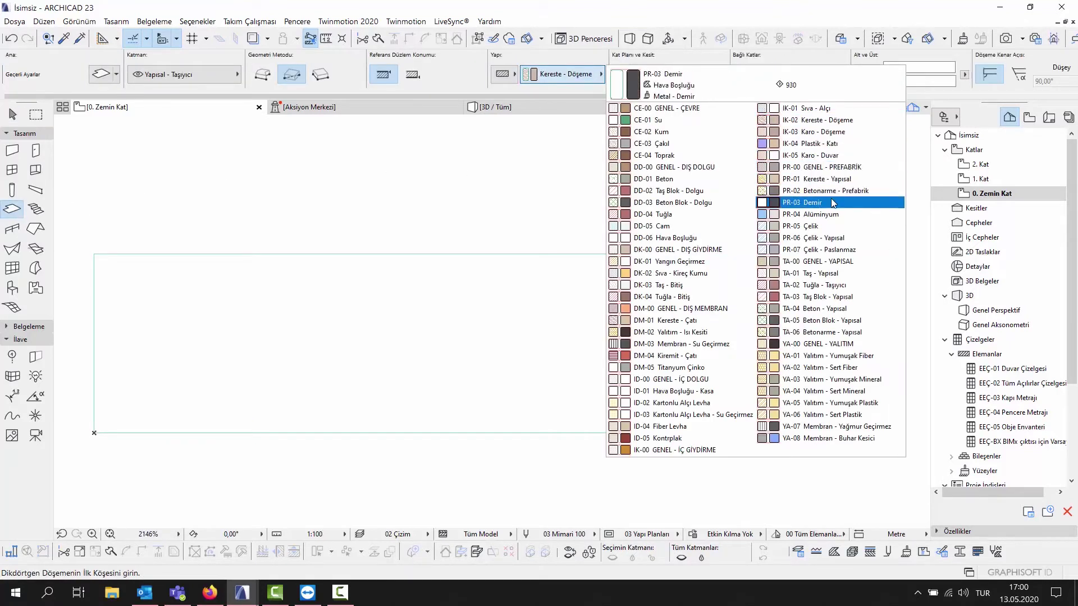
left_click(825, 226)
scroll(898, 93, "down", 5)
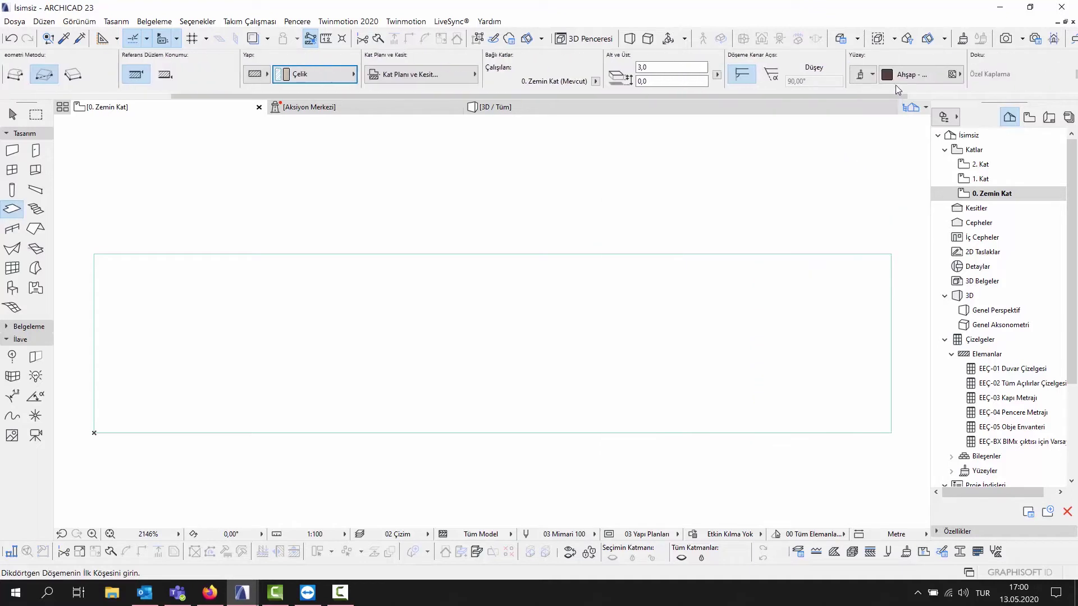
left_click(873, 79)
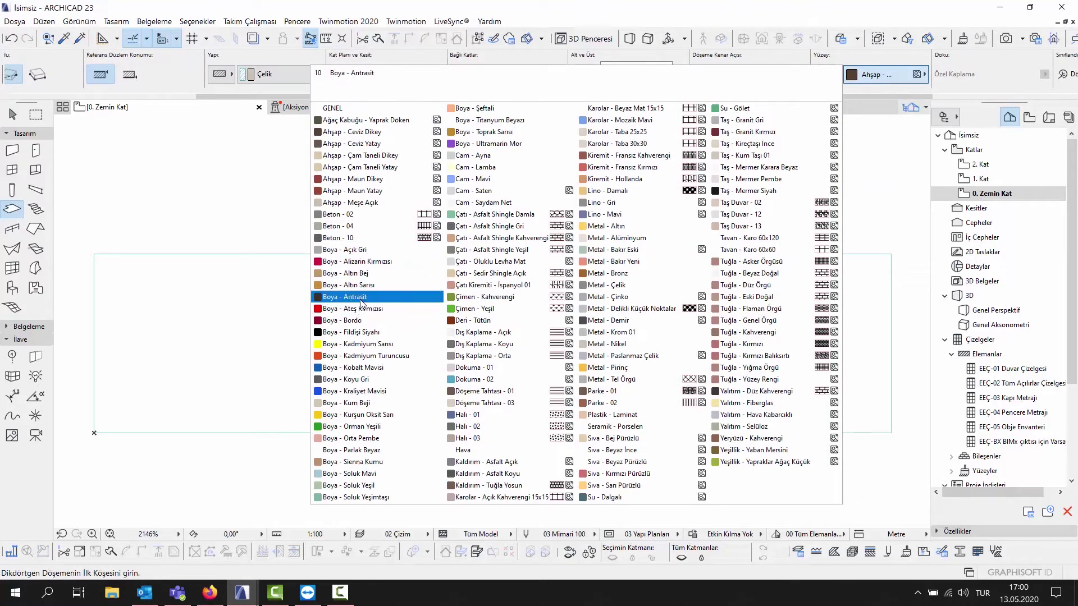
left_click(360, 296)
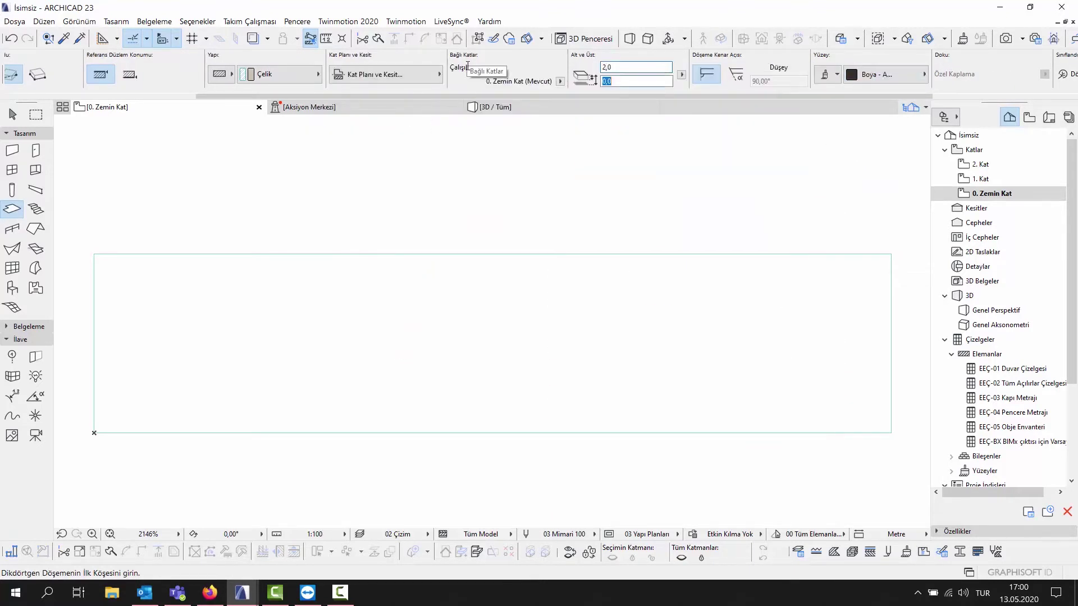
Start a steel slab rectangle at the tread's corner, then cancel it
left_click(94, 433)
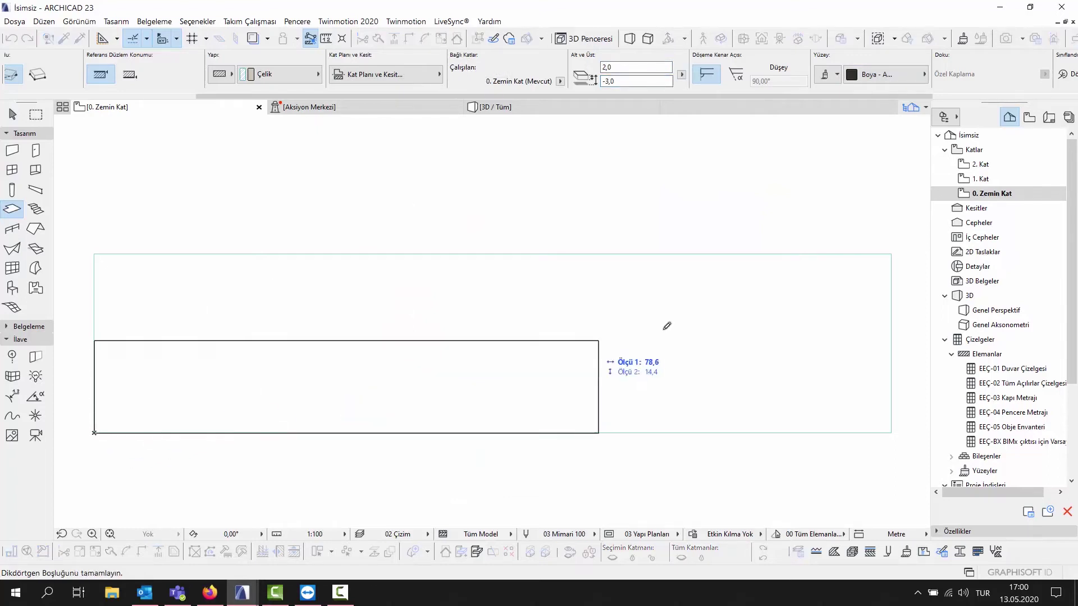
left_click(892, 254)
key("Escape")
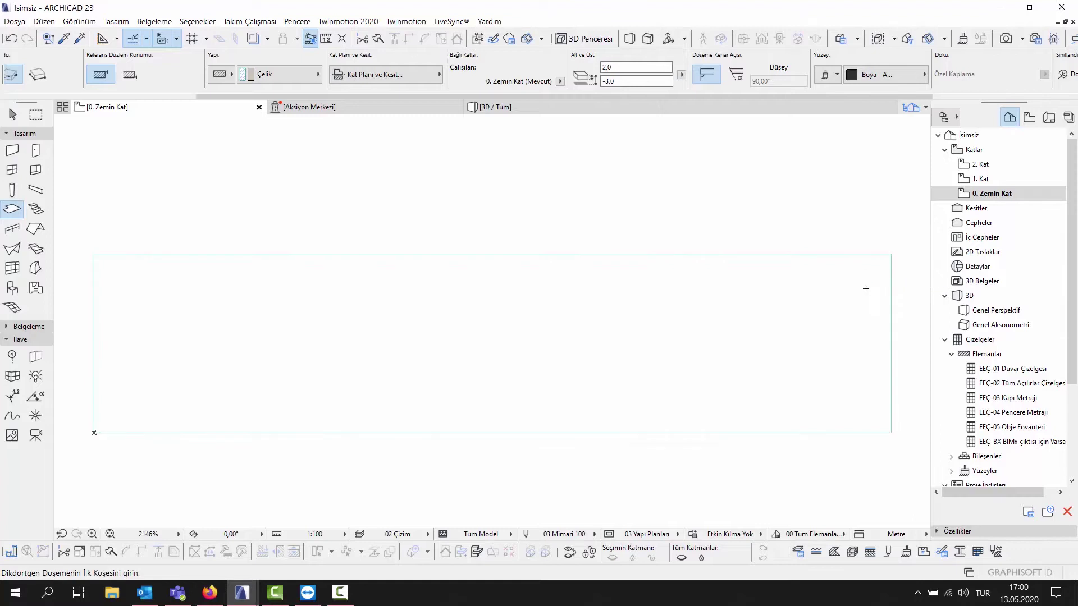
Set the beam's building material to Çelik steel
left_click(37, 190)
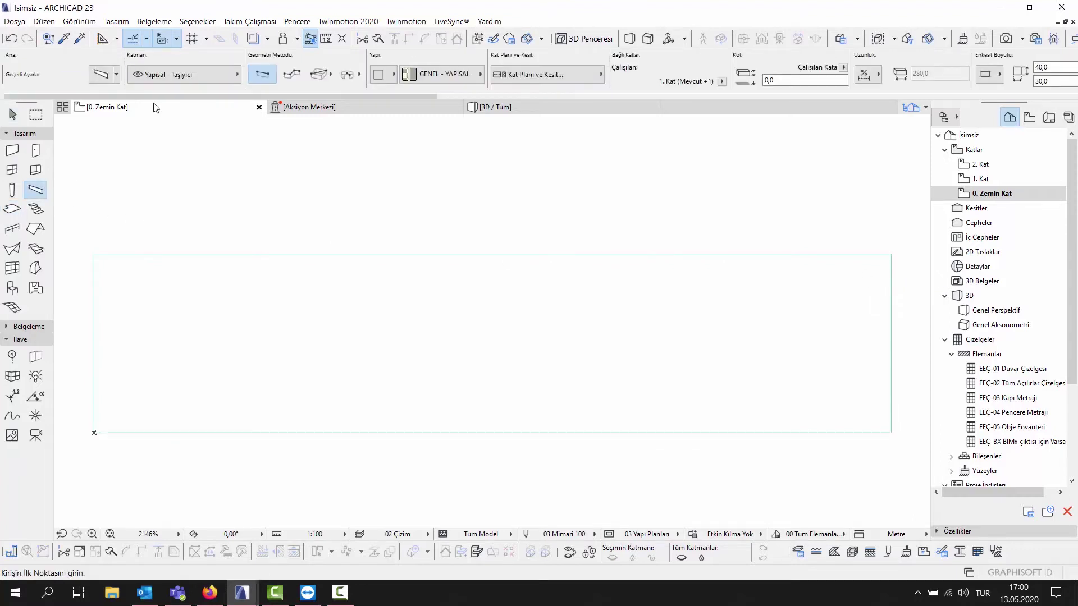
left_click(446, 79)
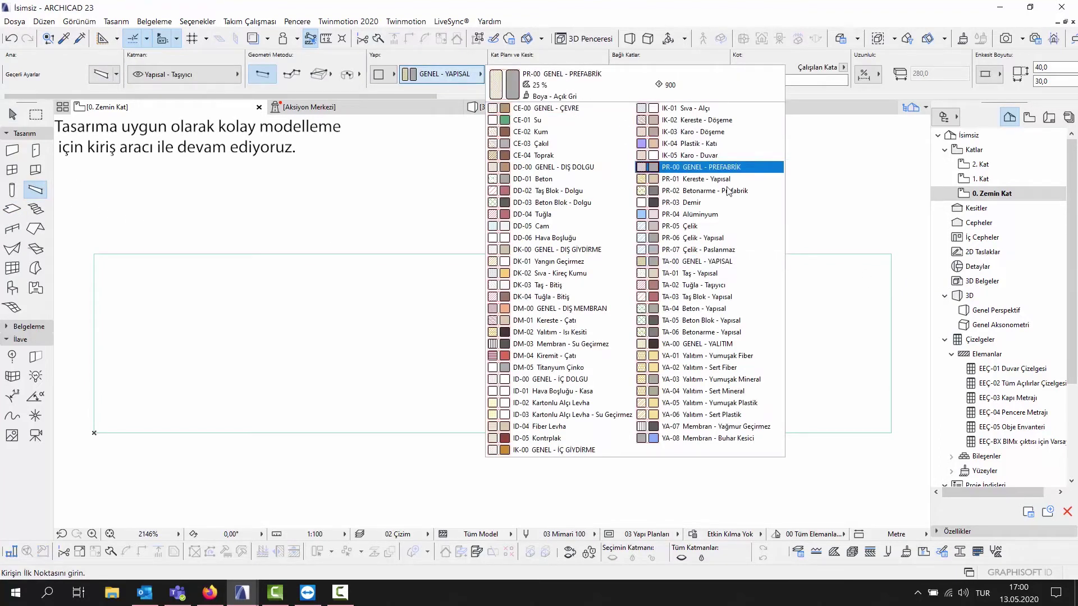
left_click(732, 230)
scroll(719, 82, "down", 5)
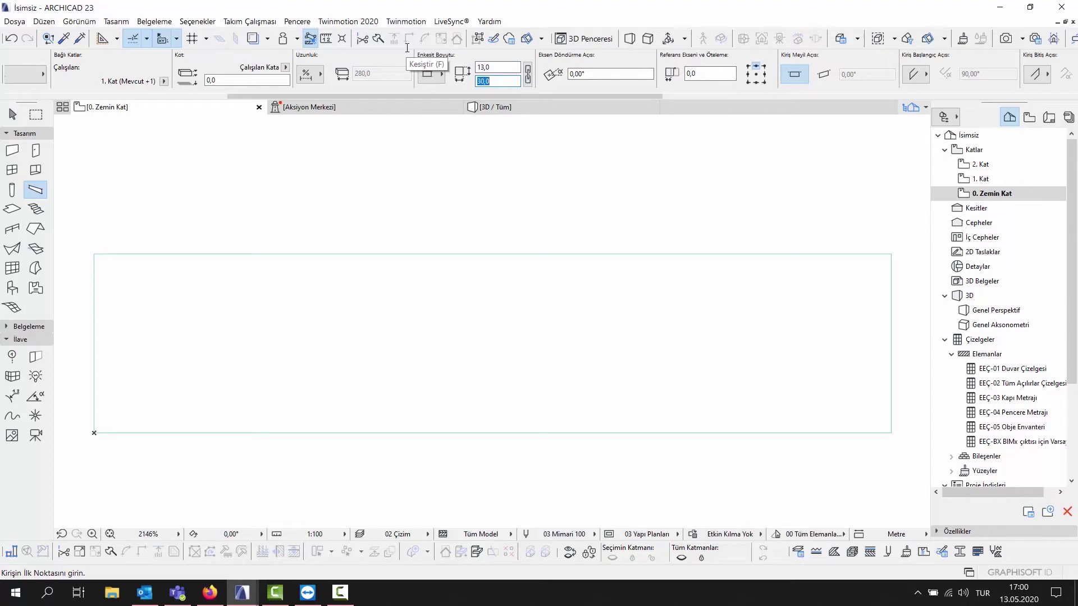
scroll(591, 85, "down", 2)
scroll(591, 85, "down", 2)
scroll(689, 75, "down", 2)
scroll(728, 77, "down", 1)
Override every beam face with Boya - Antrasit paint
left_click(729, 77)
left_click(730, 108)
left_click(730, 141)
left_click(729, 157)
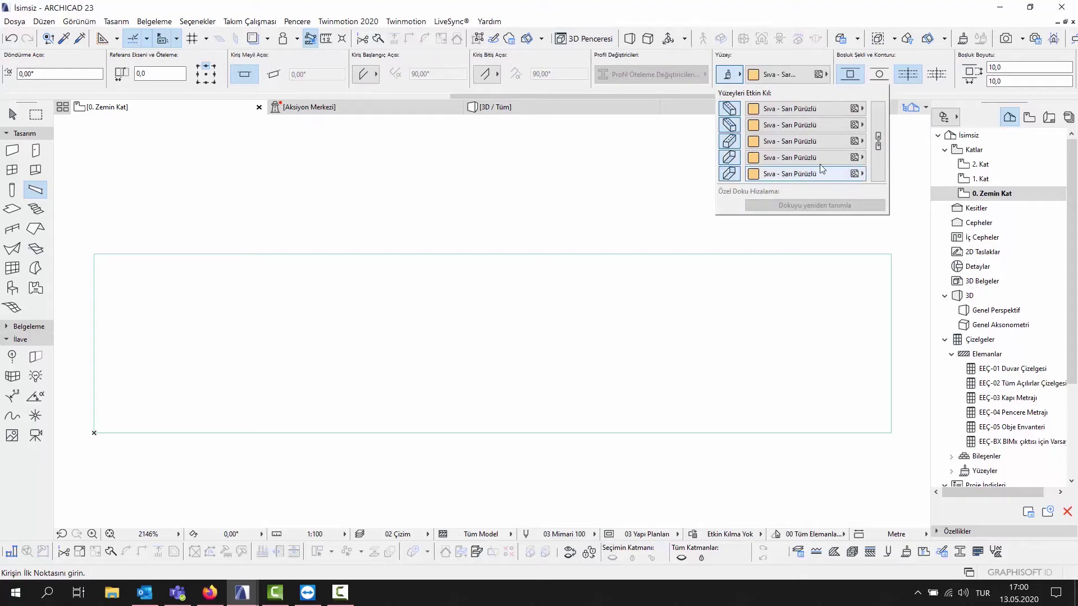
left_click(837, 125)
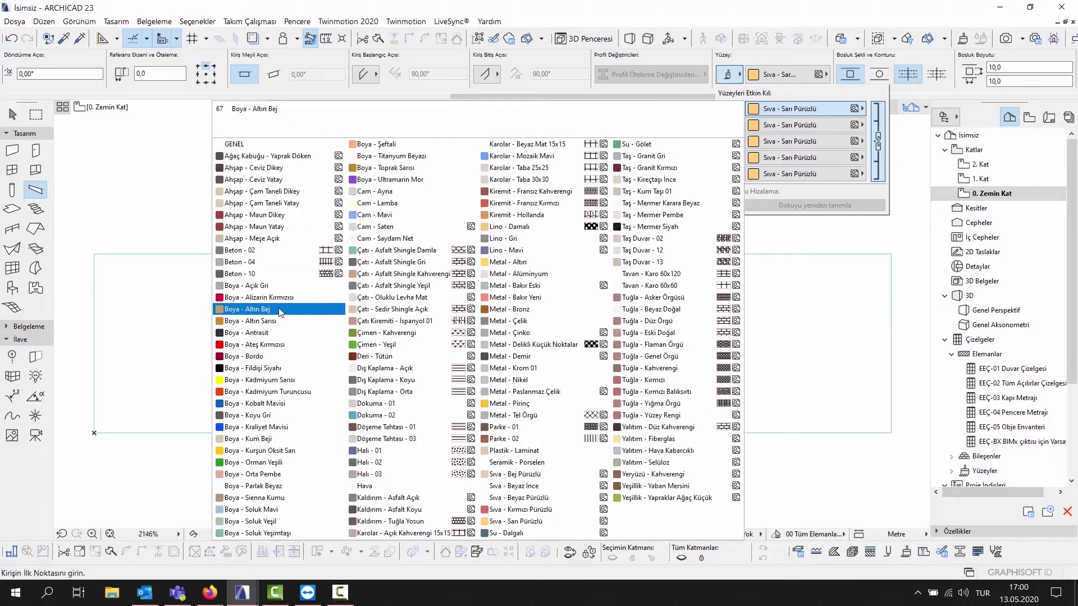
left_click(282, 329)
Tie the beam to the 0. Zemin Kat story
scroll(378, 63, "up", 5)
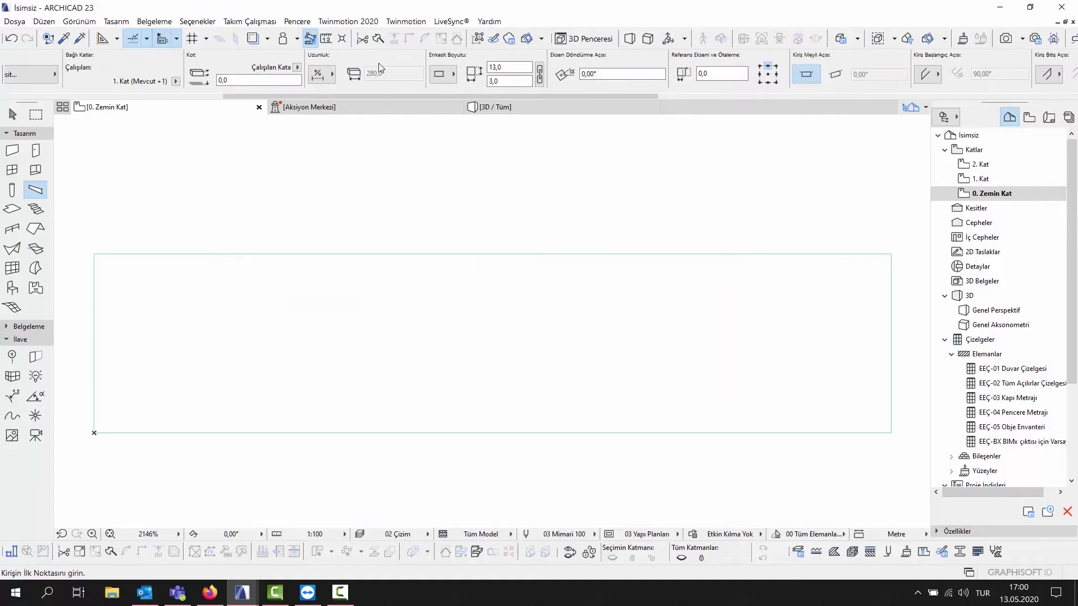
scroll(695, 86, "up", 5)
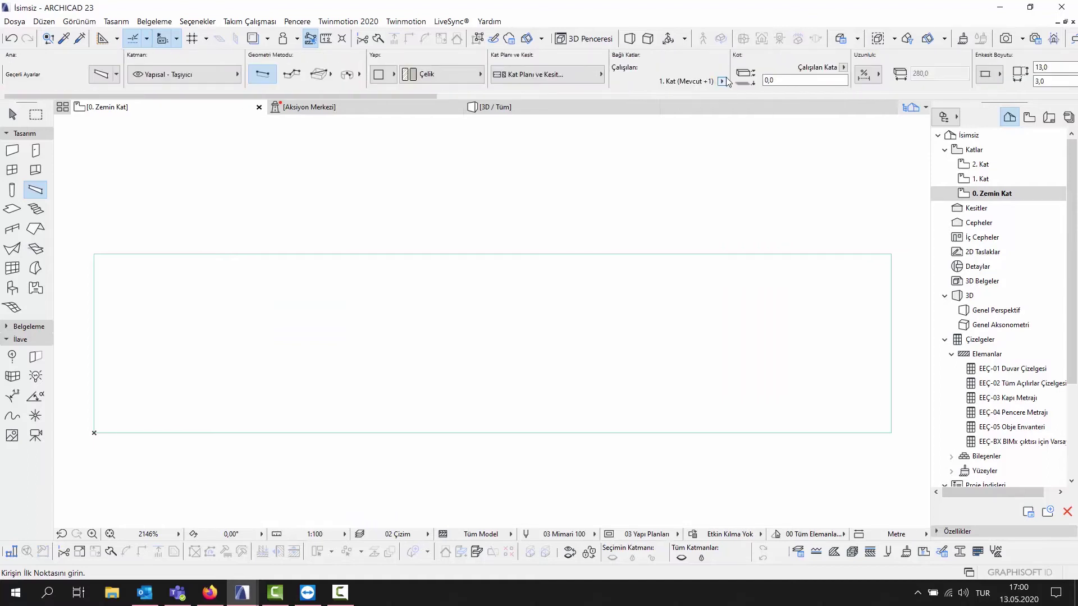
left_click(723, 84)
left_click(753, 100)
type("-5")
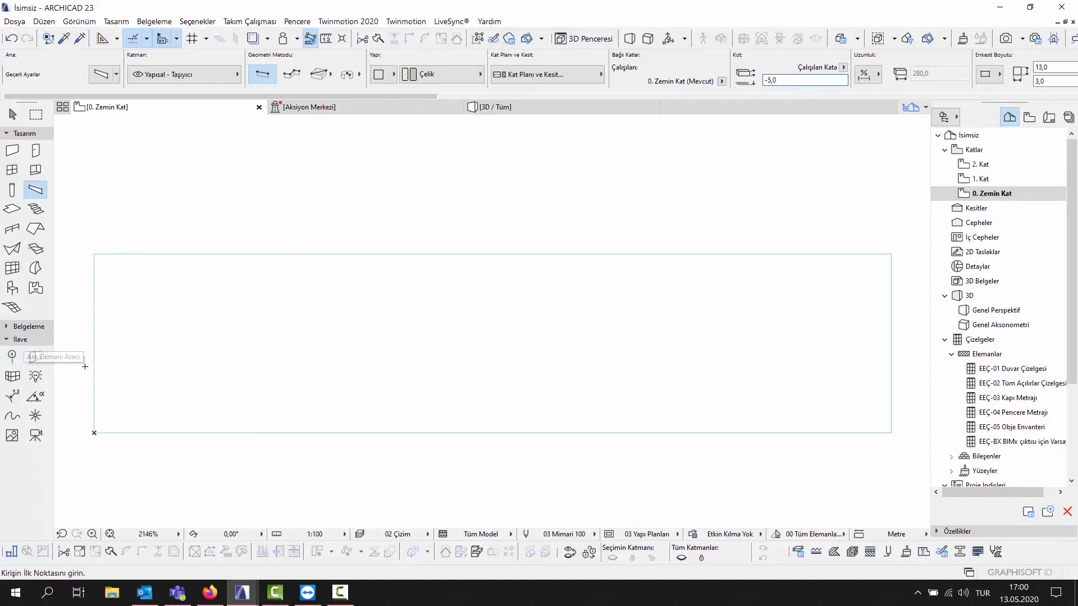
Draw the beam from the tread's left edge to its right edge and select it in 3D
left_click(93, 343)
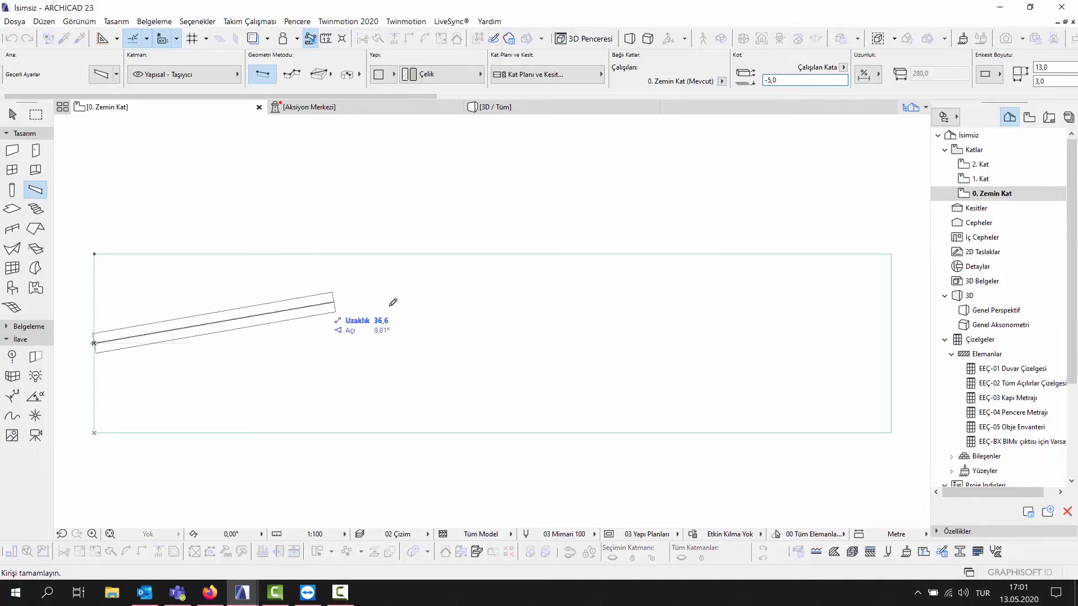
left_click(894, 340)
left_click(564, 110)
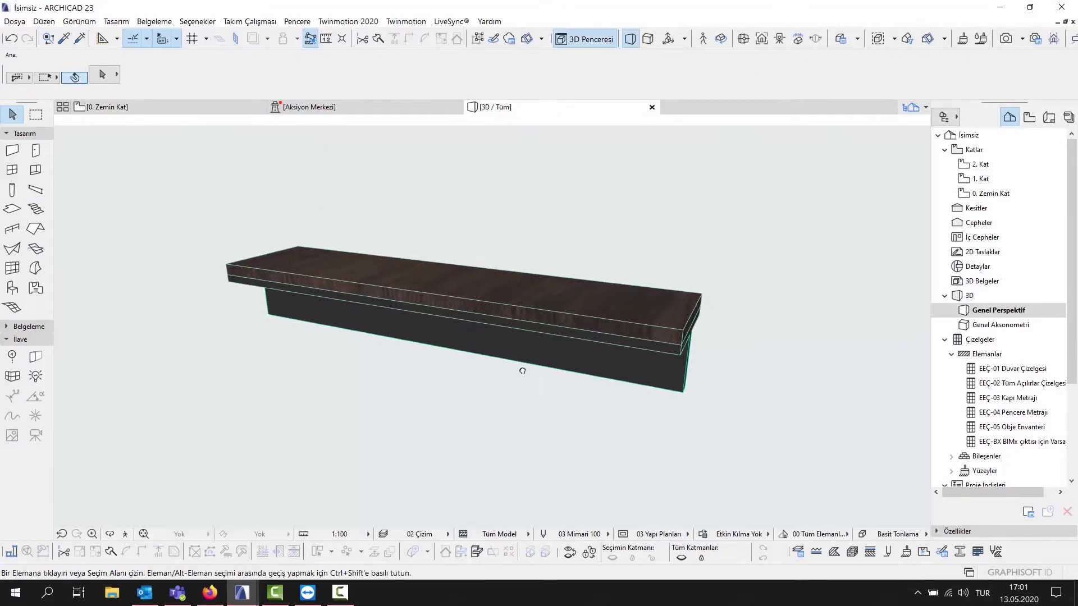
left_click(536, 329)
Make the beam segmented with three segments of 20%, 60% and 20%
left_click(101, 77)
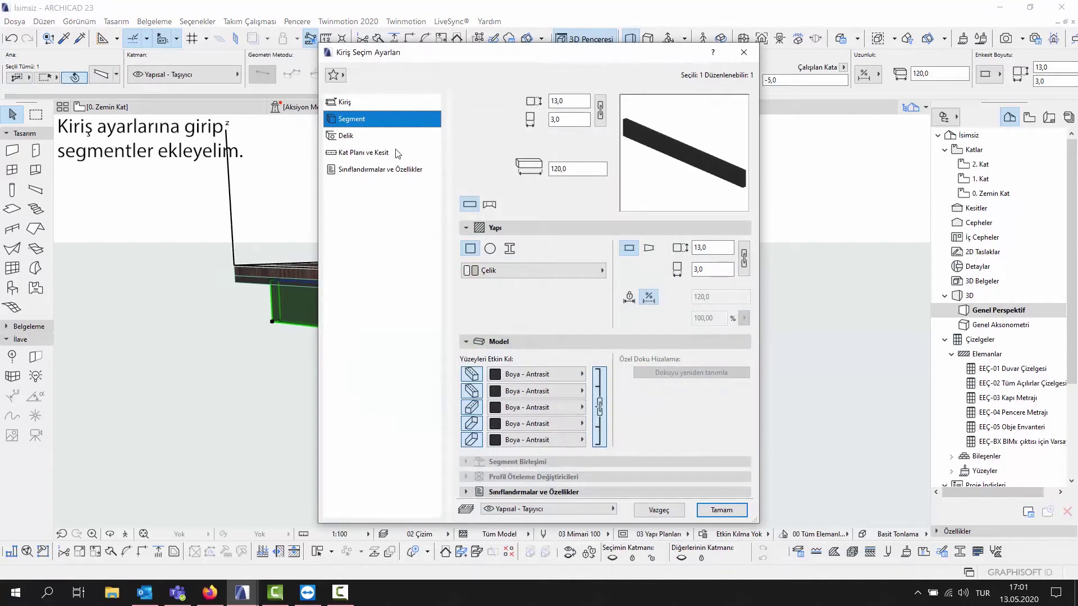
left_click(490, 205)
left_click(548, 205)
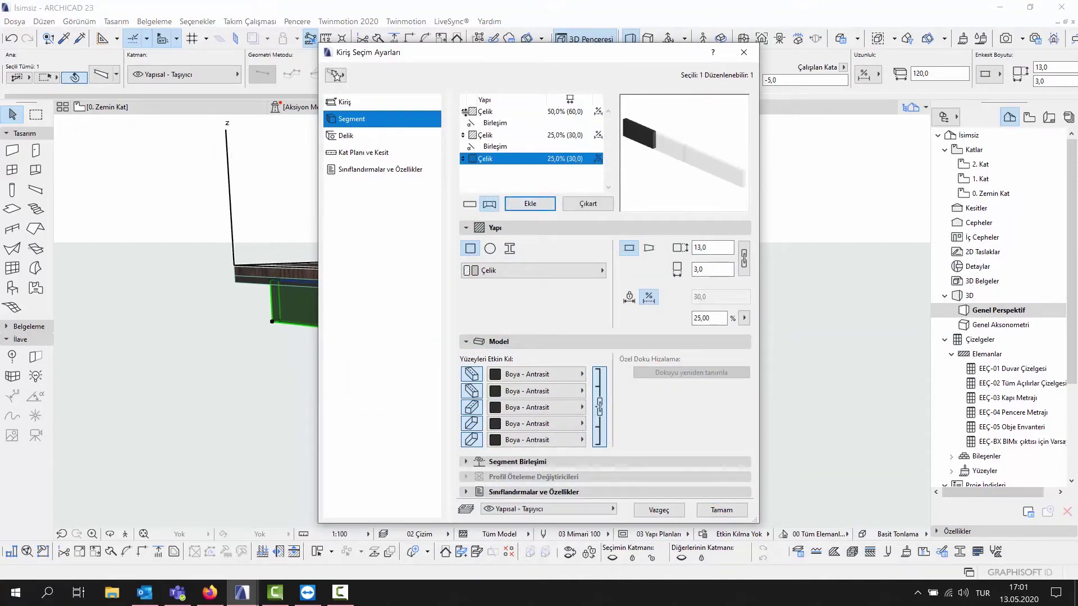
left_click_drag(465, 111, 467, 136)
left_click(506, 111)
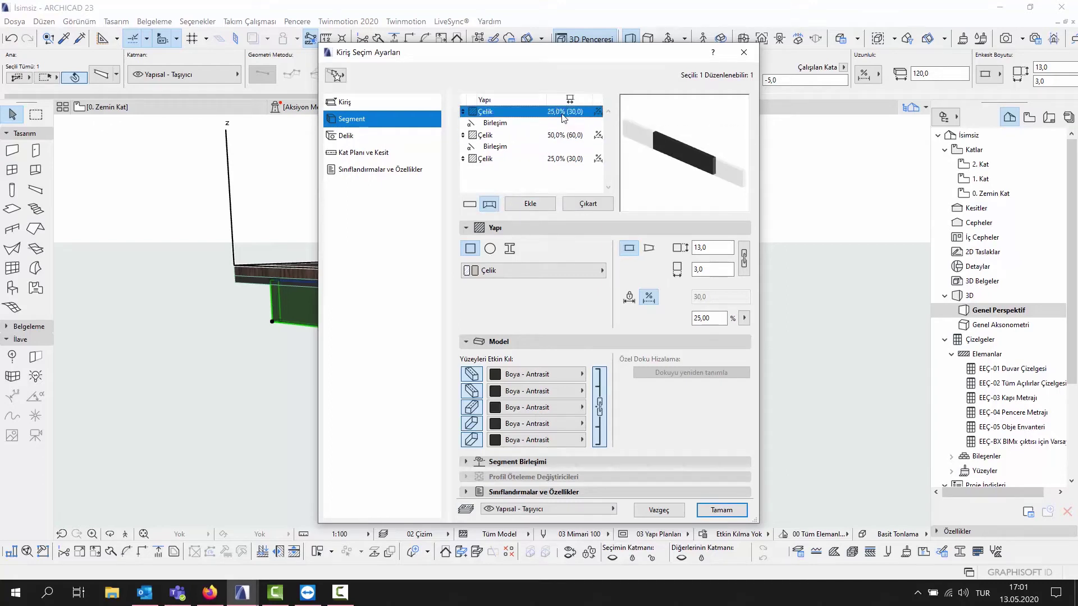
key("Return")
type("0")
key("Return")
left_click(722, 509)
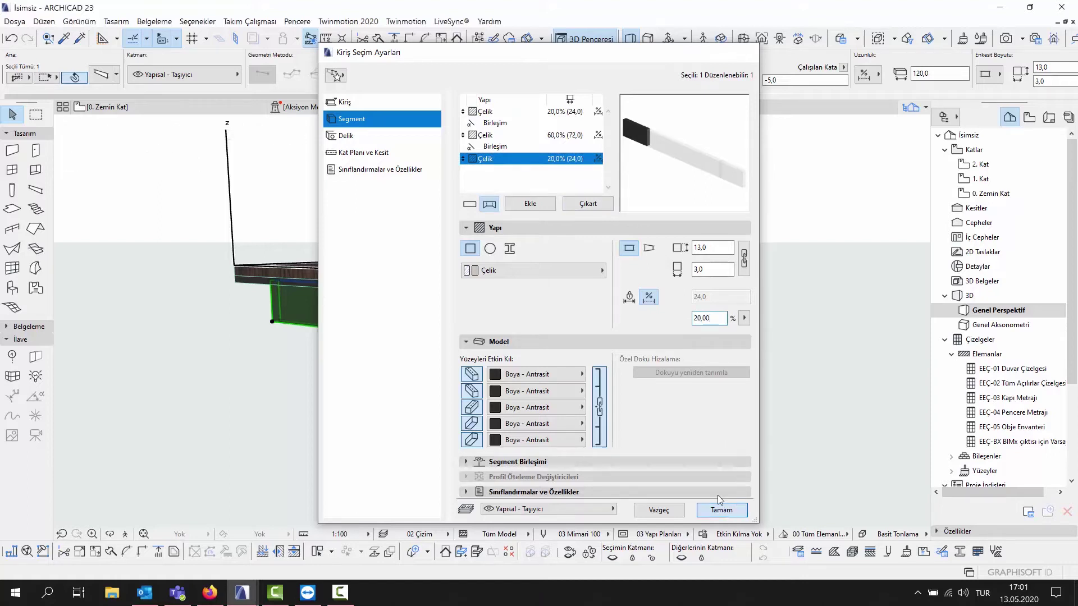
Slope the beam's right end segment upward
left_click(651, 364)
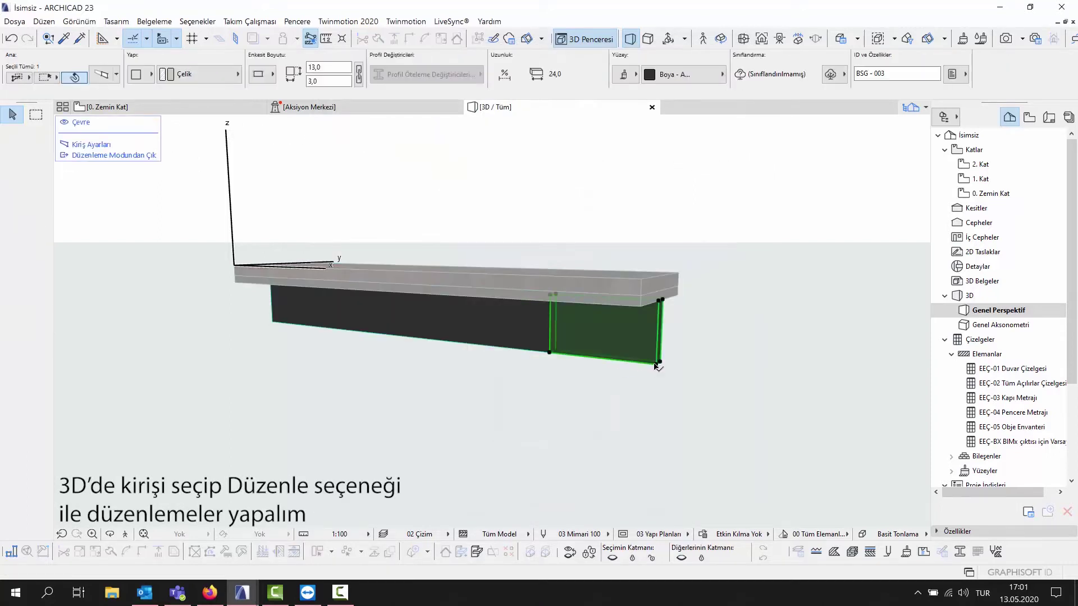
left_click(654, 365)
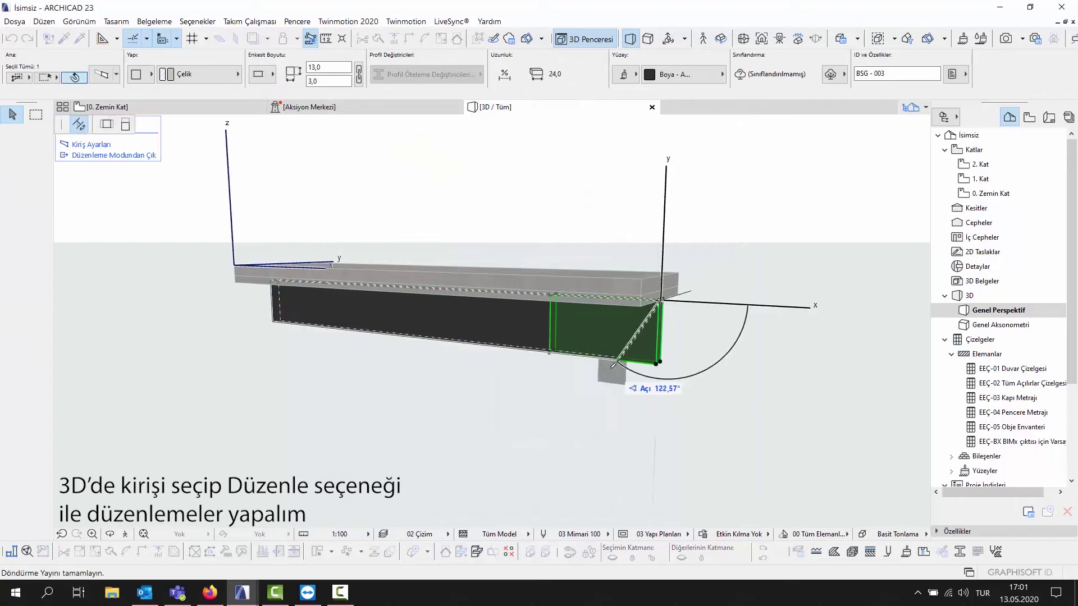
left_click(555, 348)
Slope the beam's left end segment, then exit edit mode and orbit the 3D view
left_click(307, 331)
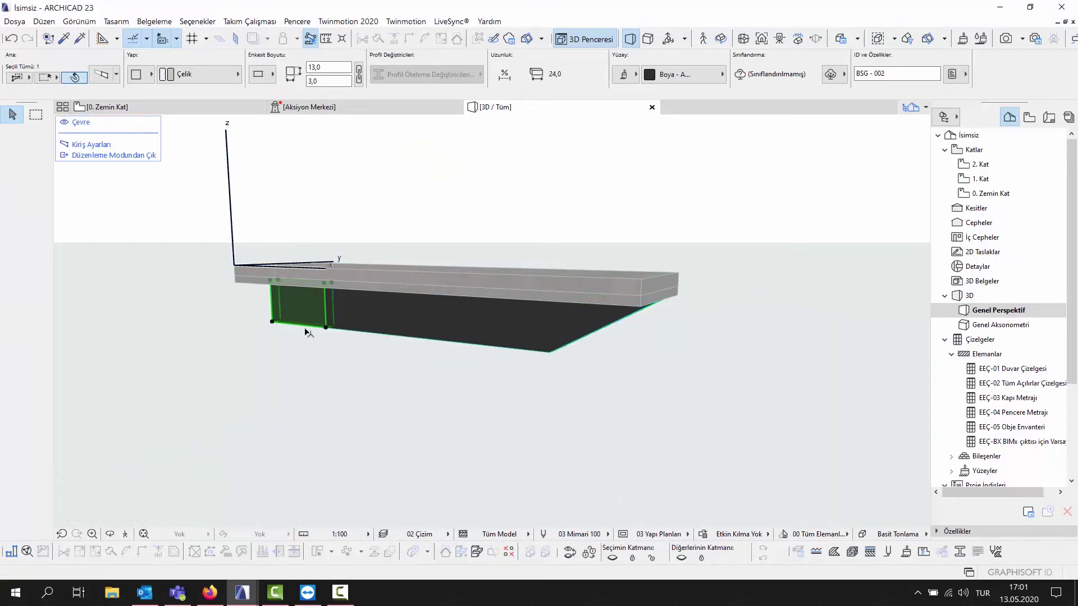
left_click(273, 325)
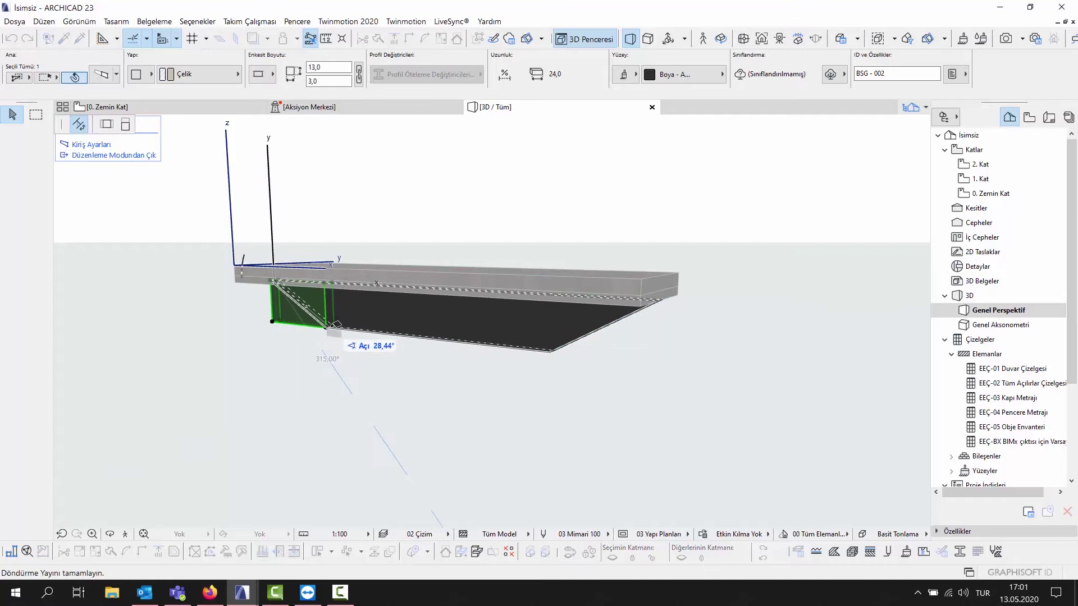
left_click(331, 324)
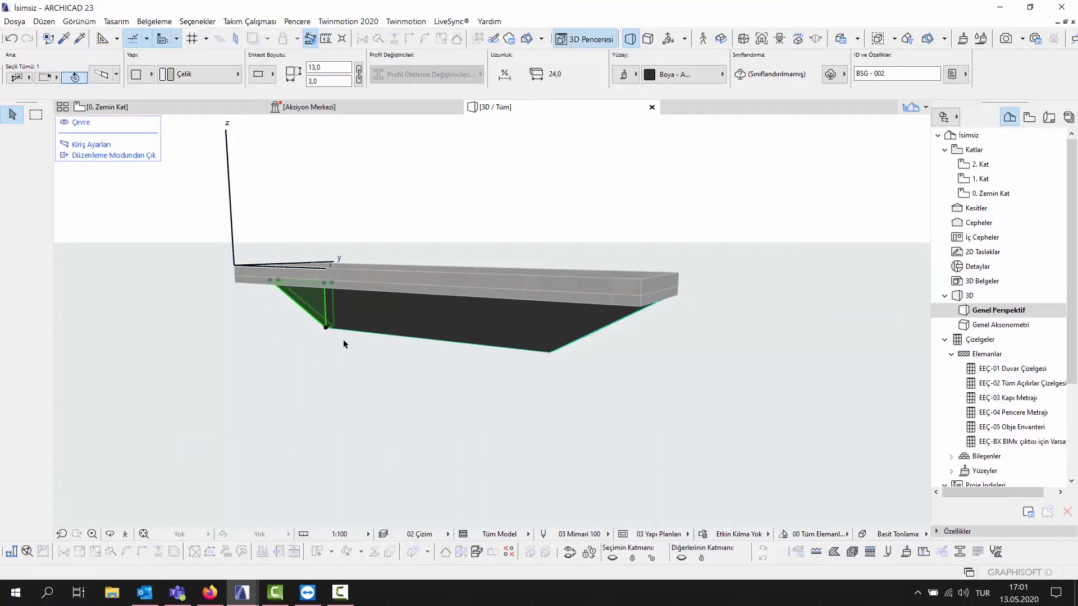
left_click(334, 351)
left_click(134, 160)
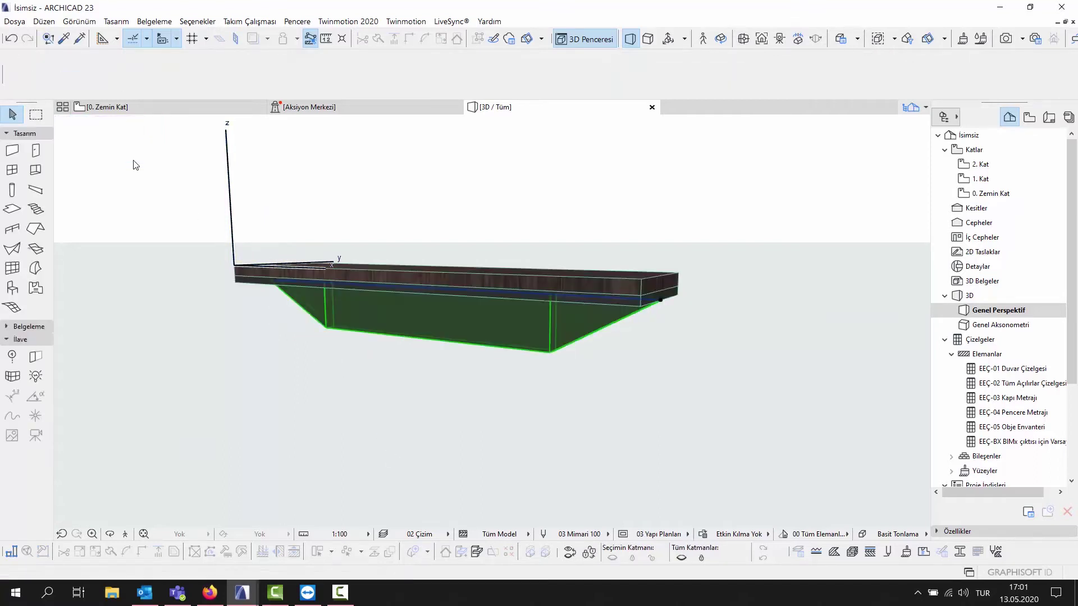
left_click(310, 362)
mouse_move(311, 368)
middle_mouse_down("shift")
mouse_move(379, 369)
mouse_move(337, 356)
mouse_move(331, 366)
middle_mouse_up("shift")
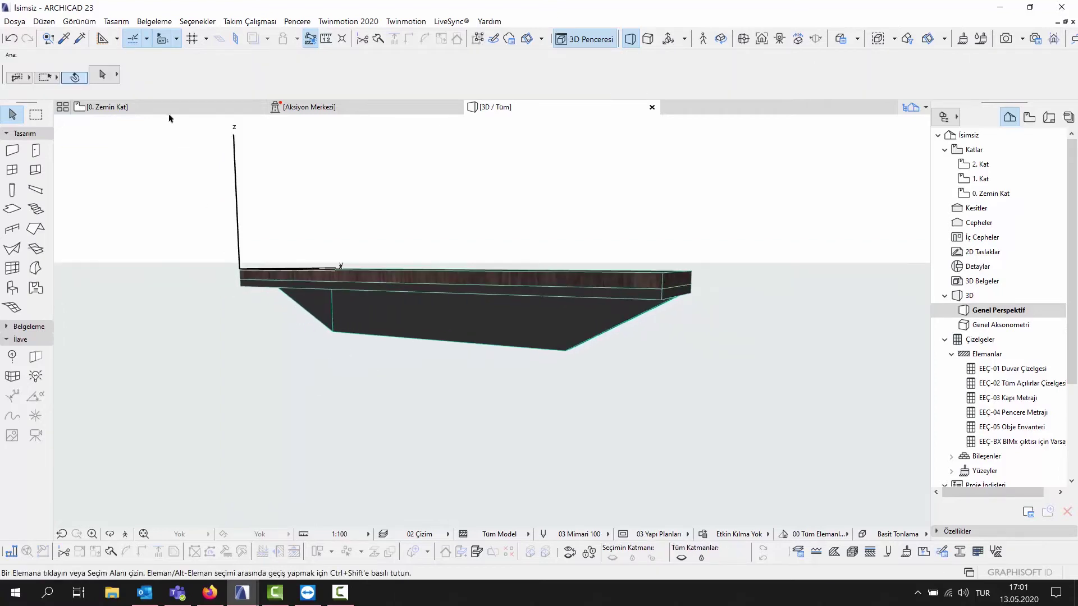
Add a first circular 8,0 hole to the beam on the ground-floor plan
left_click(169, 112)
left_click(344, 344)
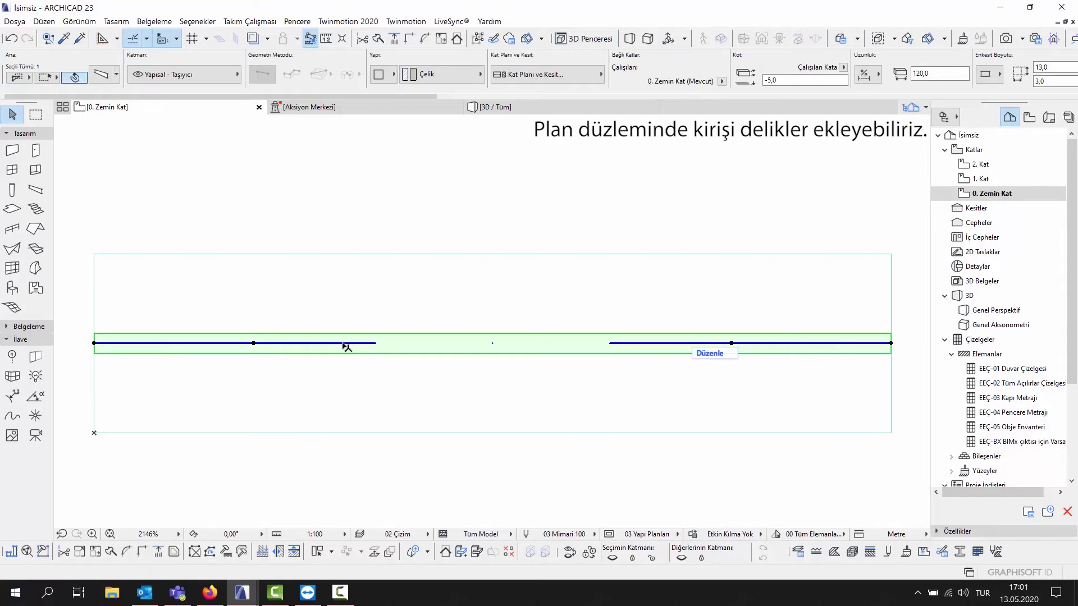
left_click(344, 344)
left_click(144, 124)
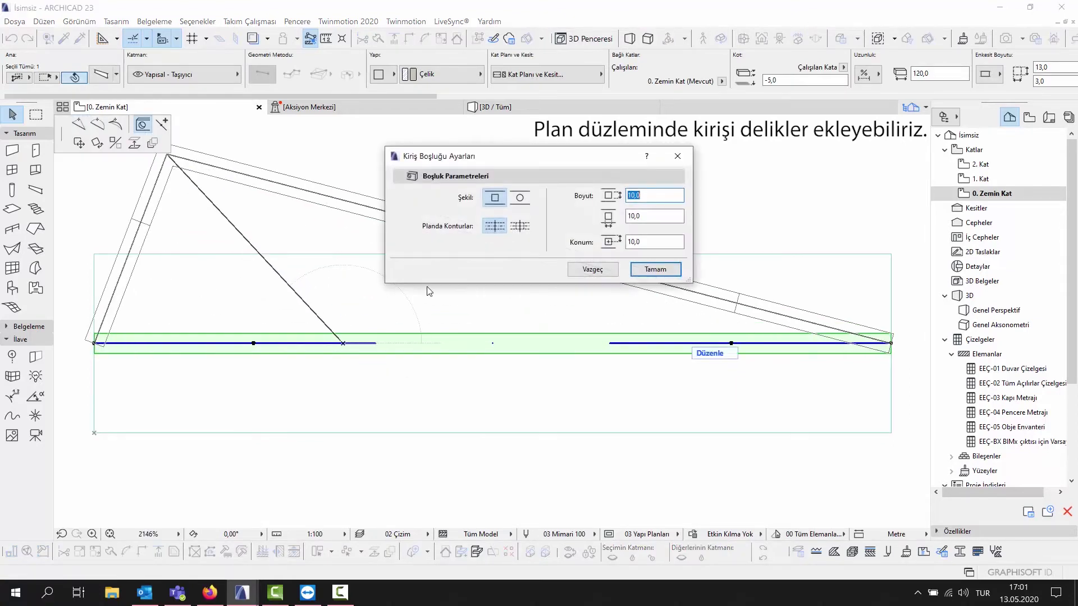
left_click(520, 199)
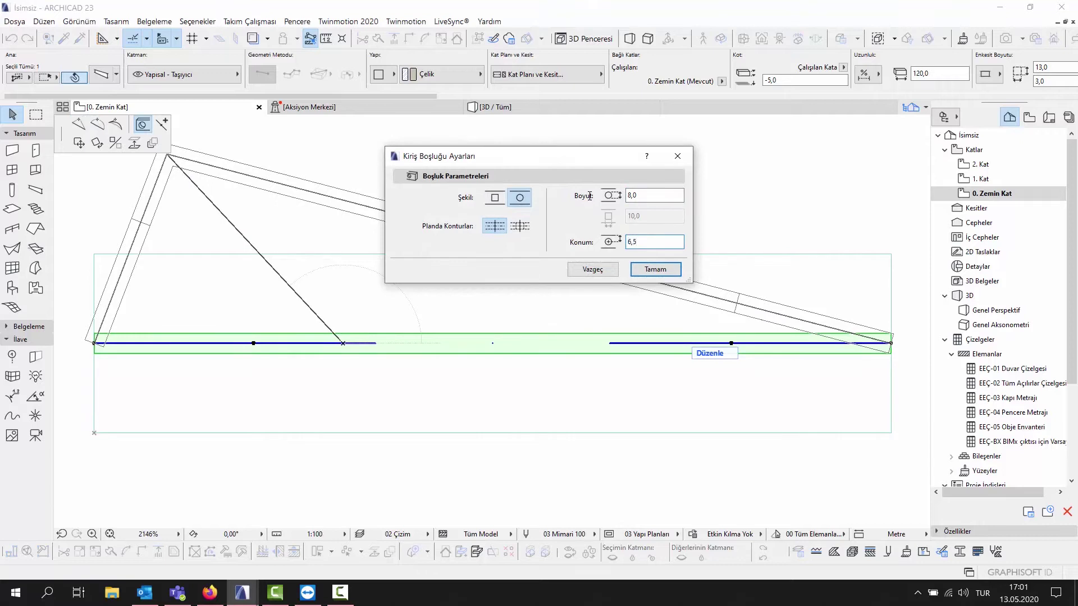
key("Return")
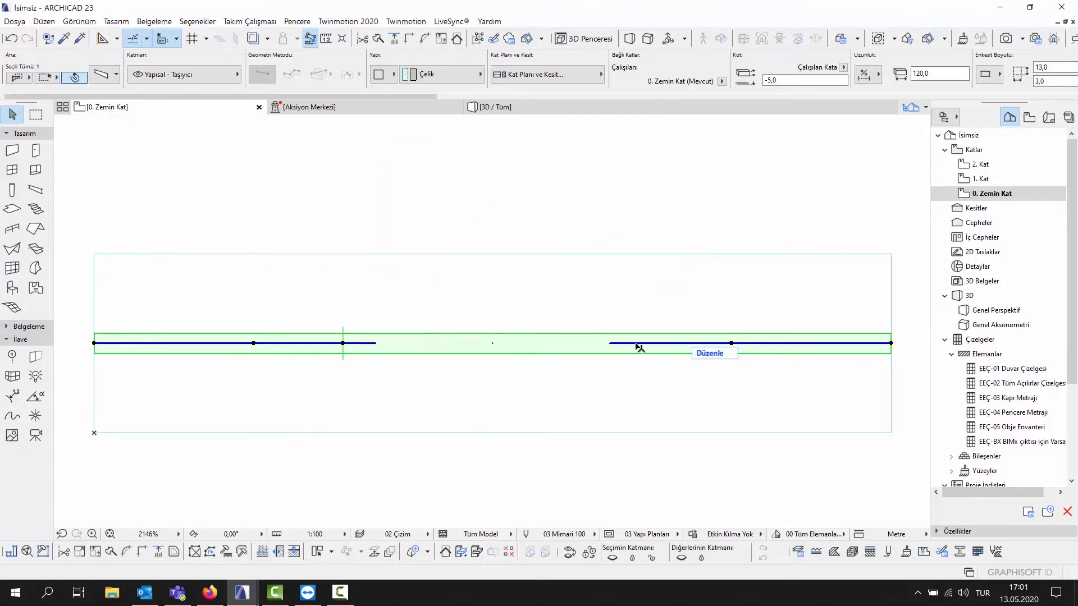
Add a second round hole to the beam and check both holes in 3D
left_click(640, 343)
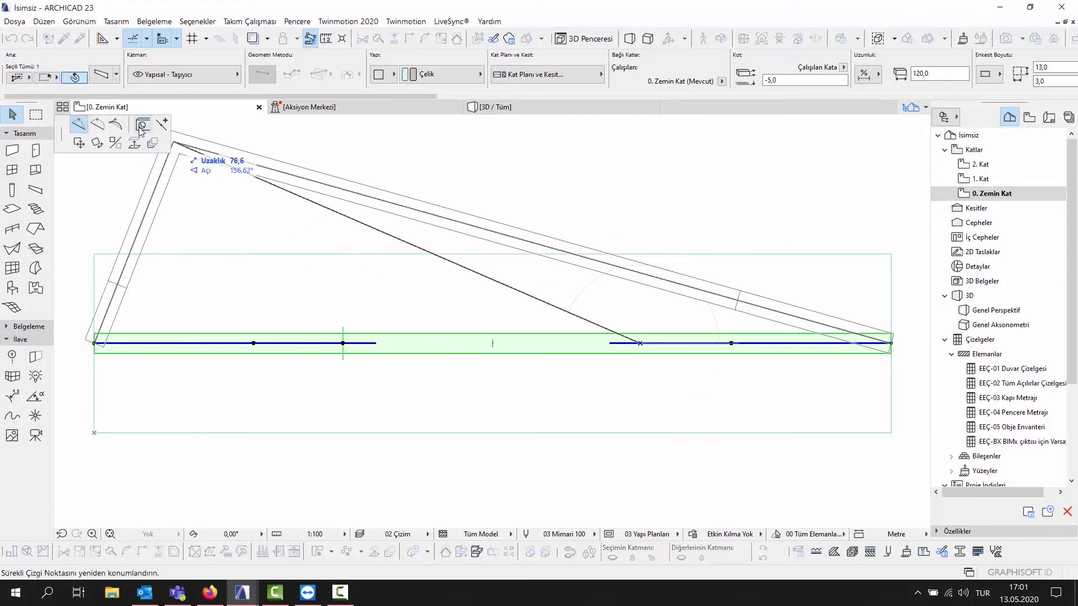
left_click(143, 124)
left_click(655, 269)
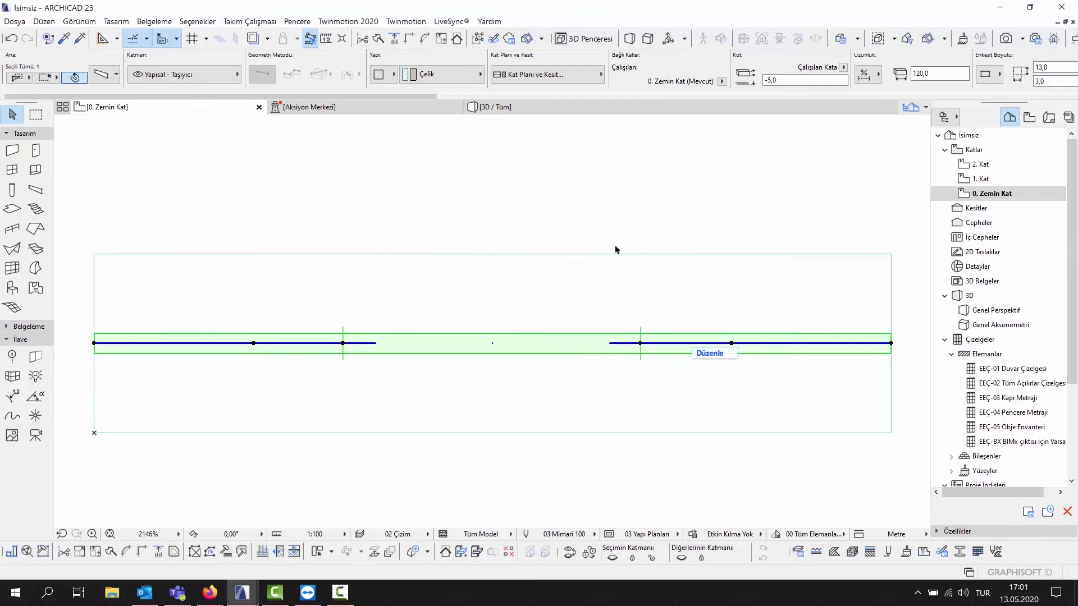
left_click(512, 108)
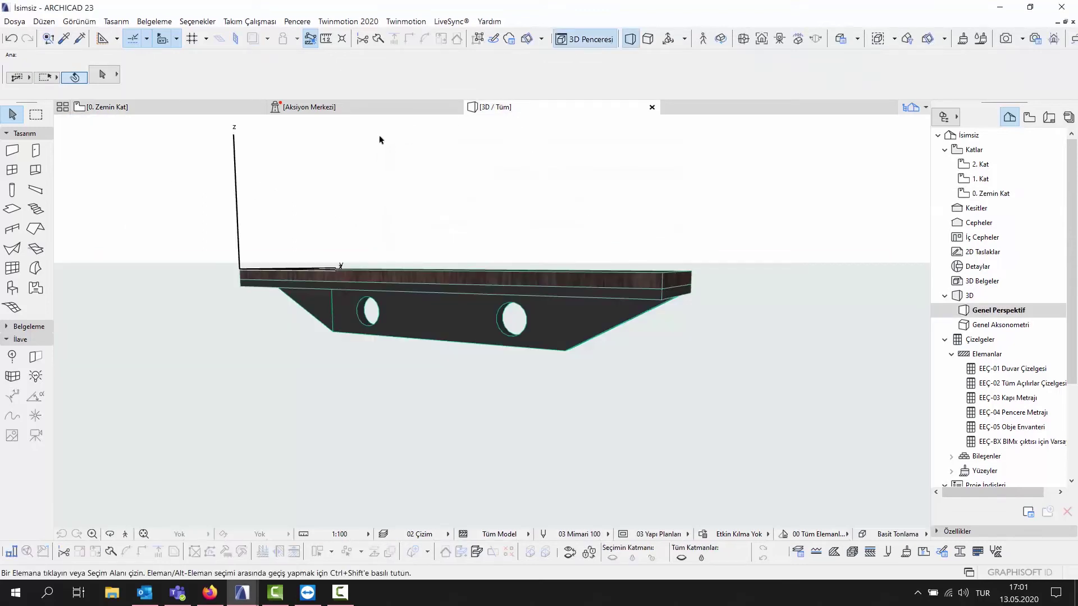
In plan, always hide the beam's reference axis and make its uncut lines Kısa Kesikli
left_click(203, 110)
left_click(495, 344)
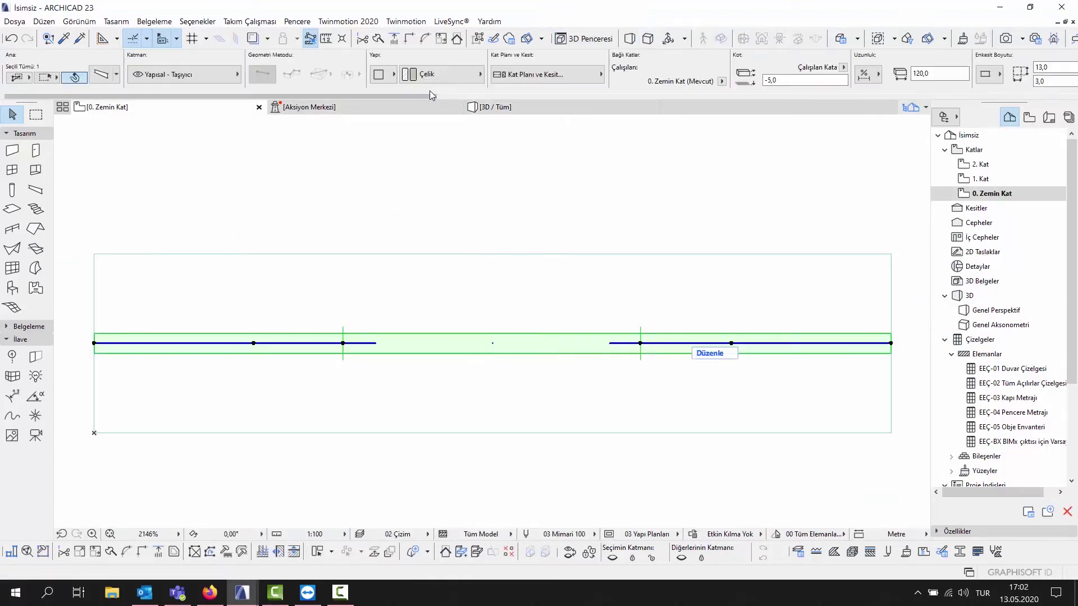
left_click(533, 74)
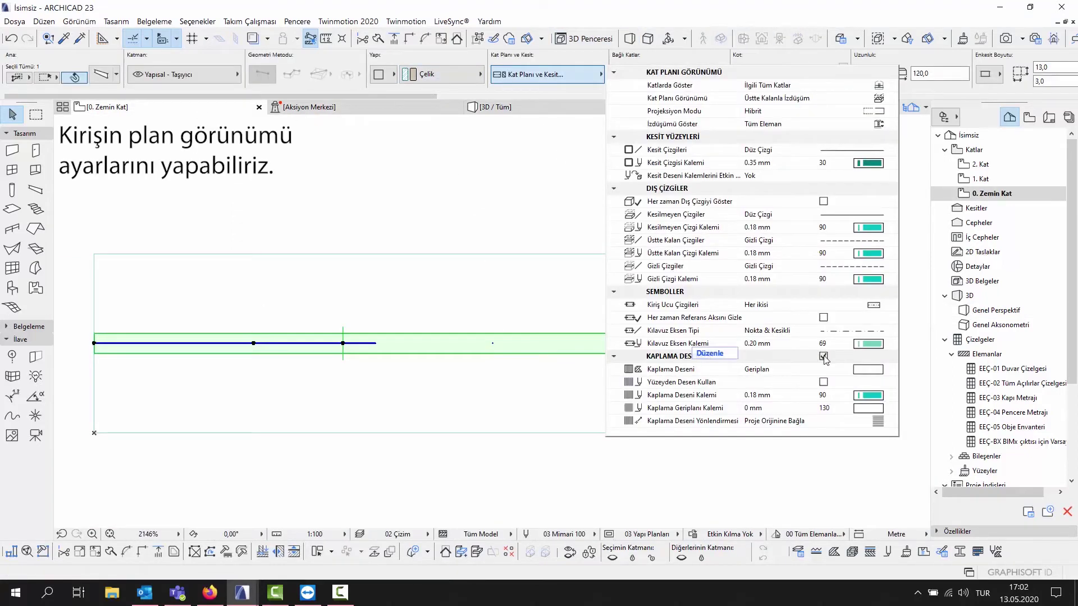
left_click(821, 306)
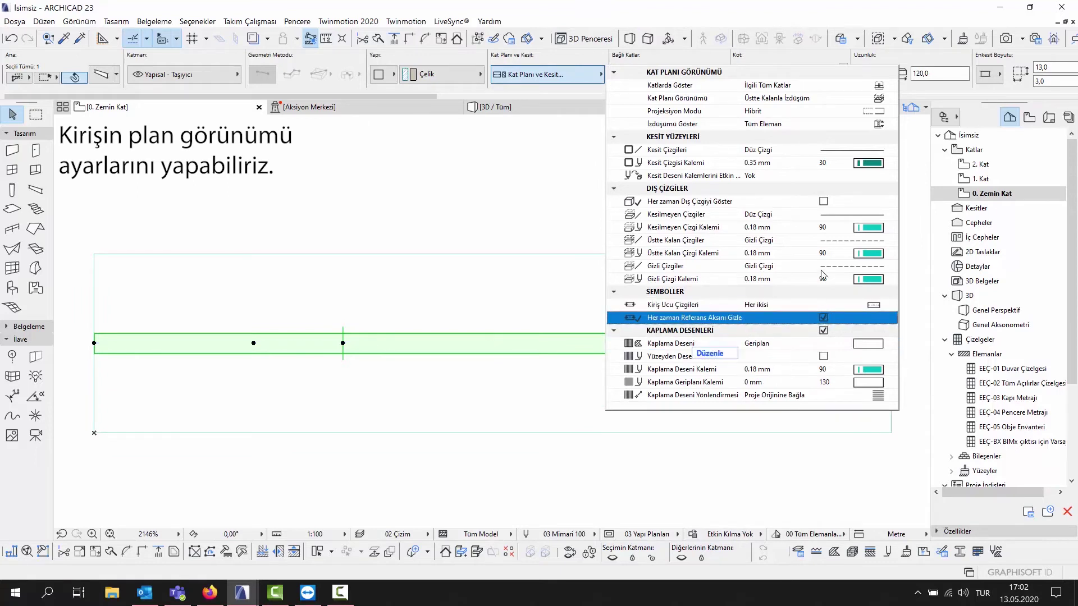
left_click(840, 217)
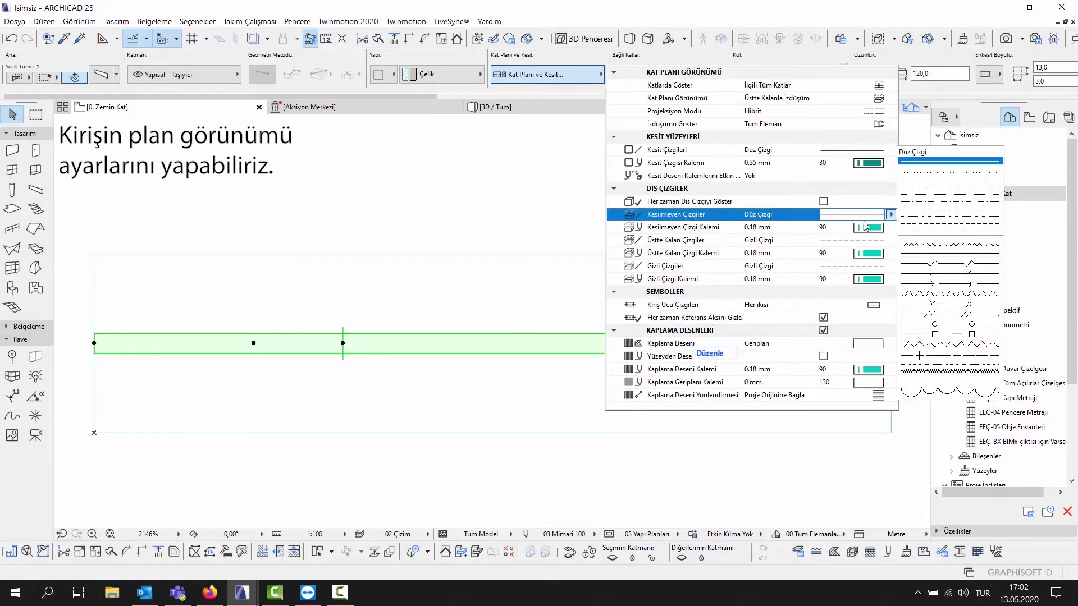
left_click(916, 236)
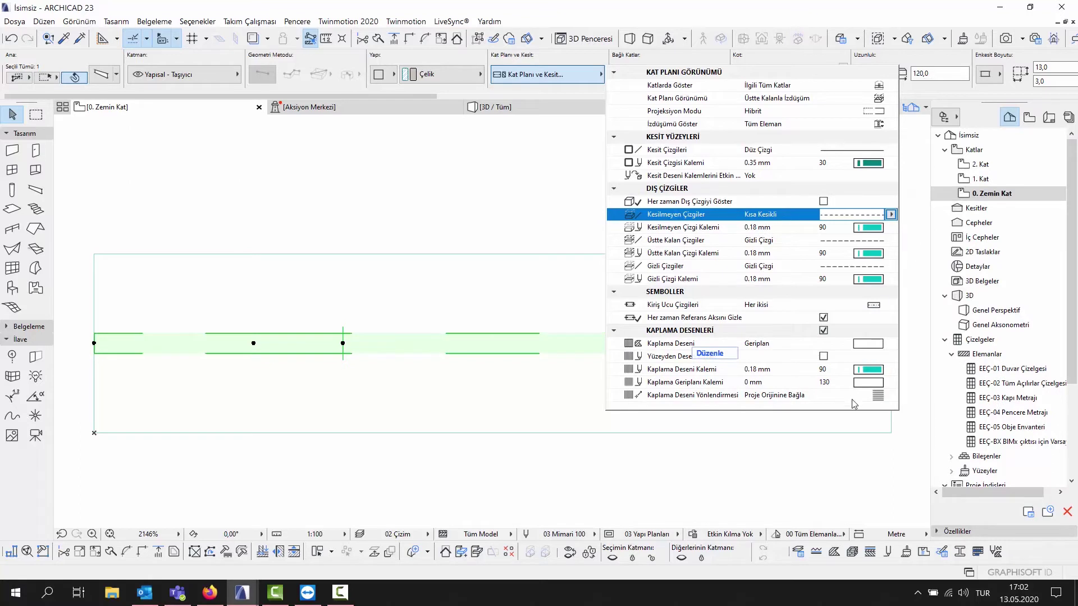
left_click(737, 451)
Select the whole tread-and-beam model and save it as stair tread 'Basamak'
left_click_drag(913, 463, 75, 231)
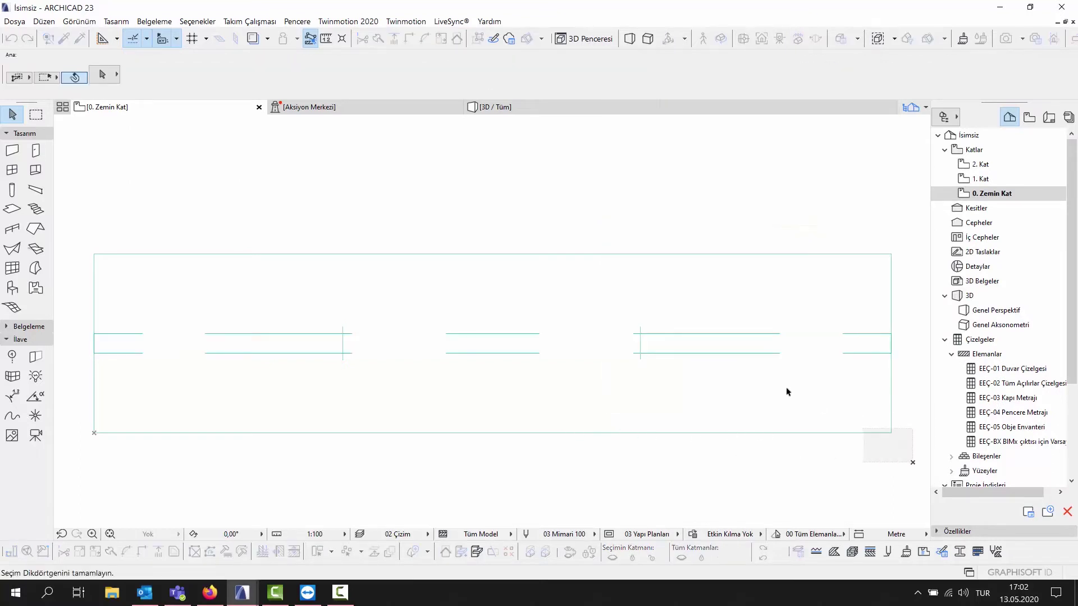
left_click(74, 232)
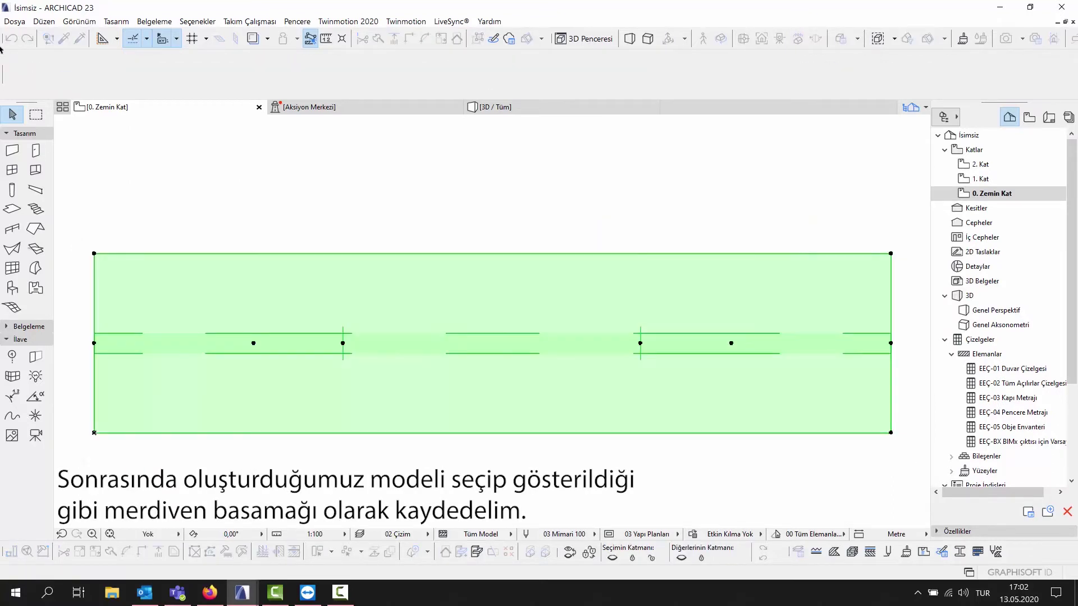
left_click(15, 21)
mouse_move(59, 209)
left_click(375, 413)
type("Basamak 1")
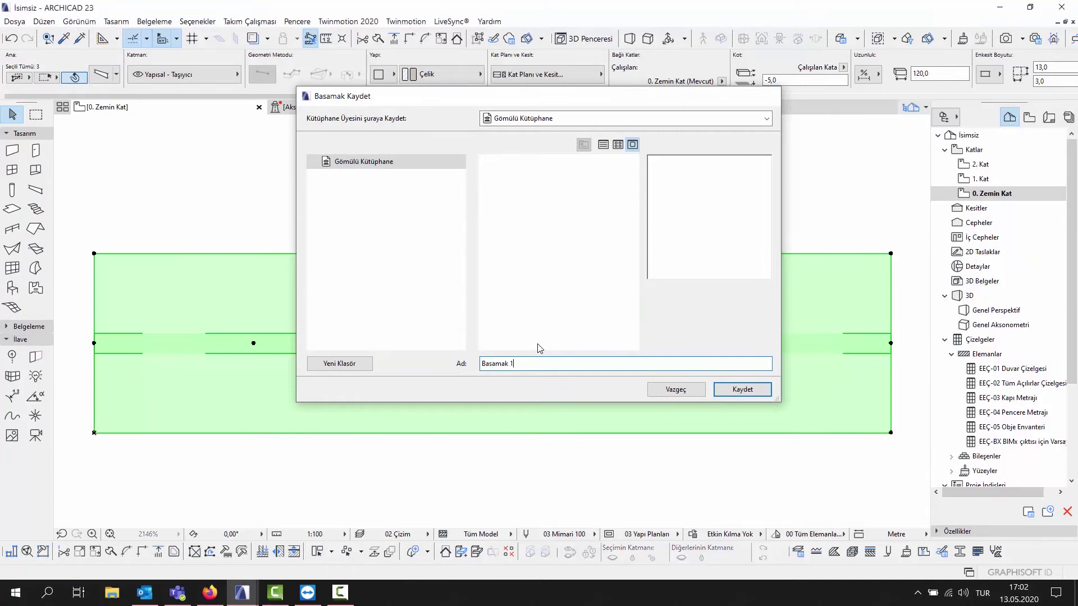
key("Return")
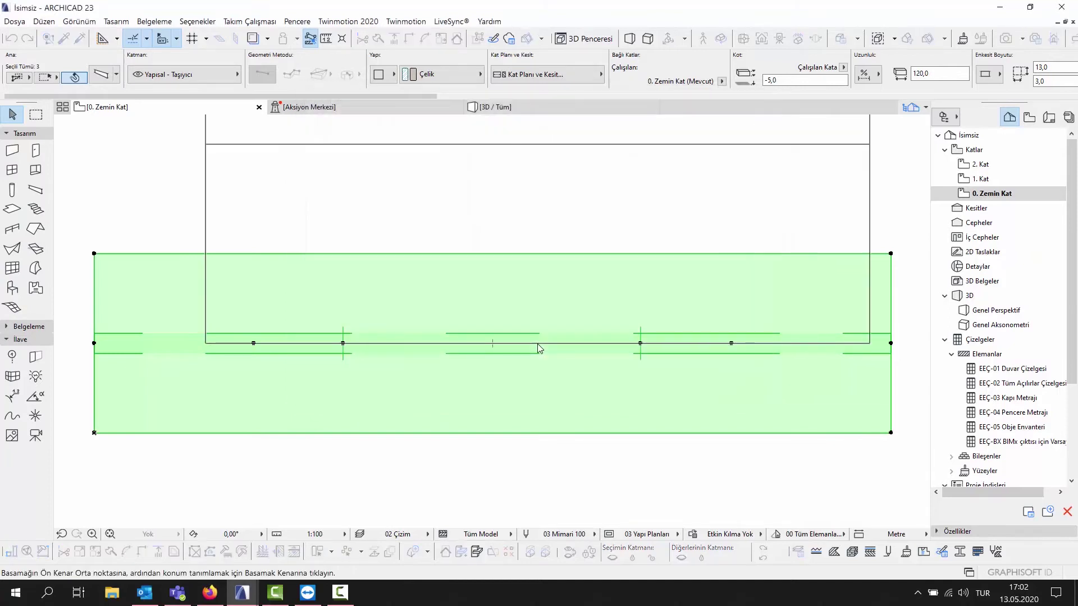
Define the tread's front edge, accept its object settings, and clear the selection
scroll(486, 427, "down", 1)
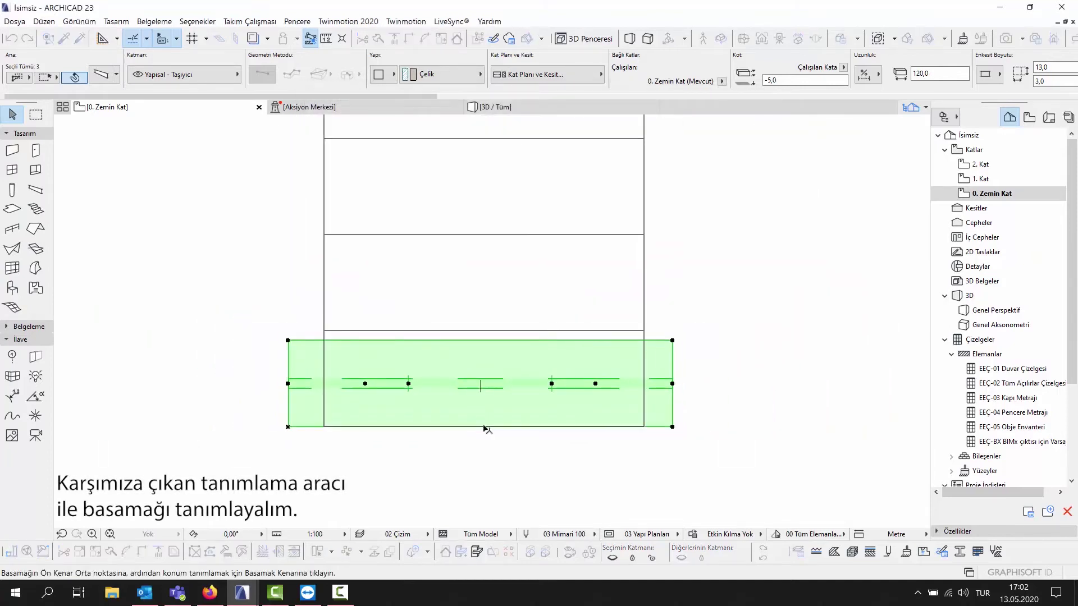
left_click(480, 428)
left_click(555, 428)
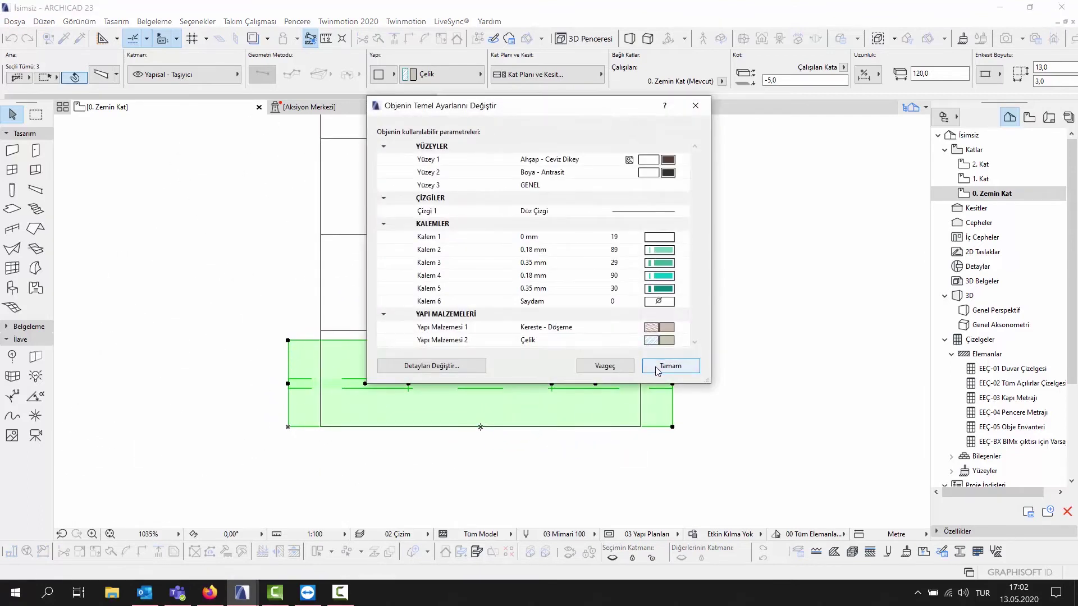
left_click(656, 370)
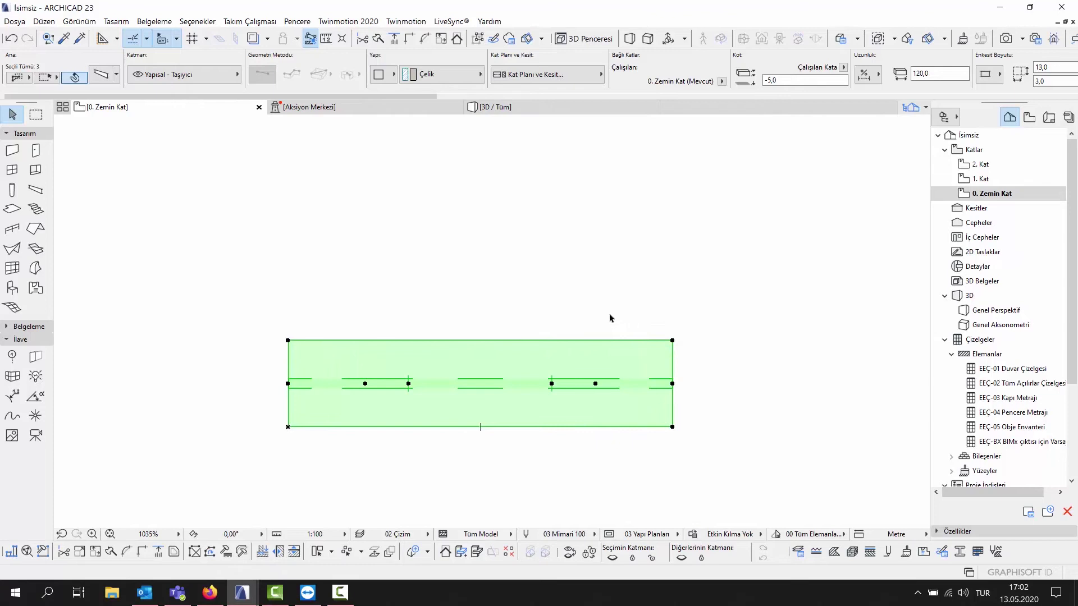
left_click(616, 312)
middle_click_drag(573, 294, 359, 391)
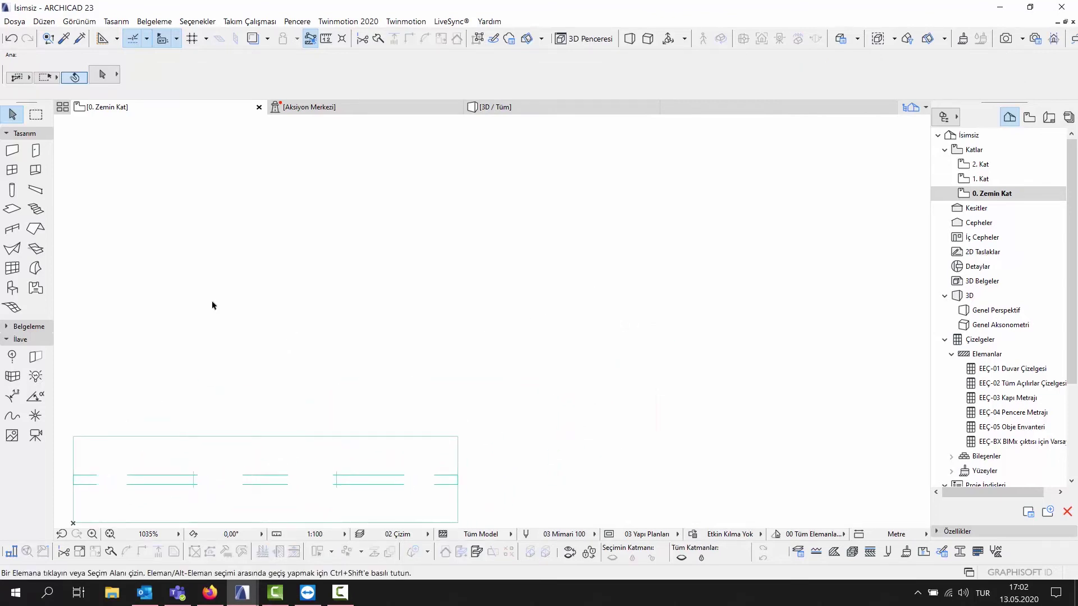
In the Stair tool defaults, set the stair width to 120 and choose a riser height
left_click(39, 213)
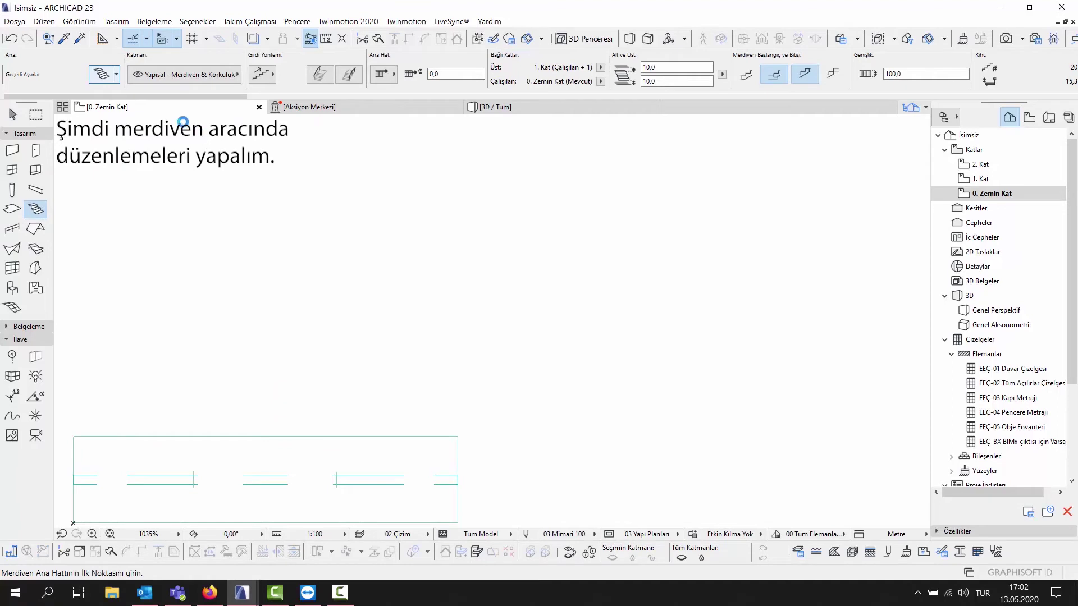
key("ctrl+t")
left_click(381, 70)
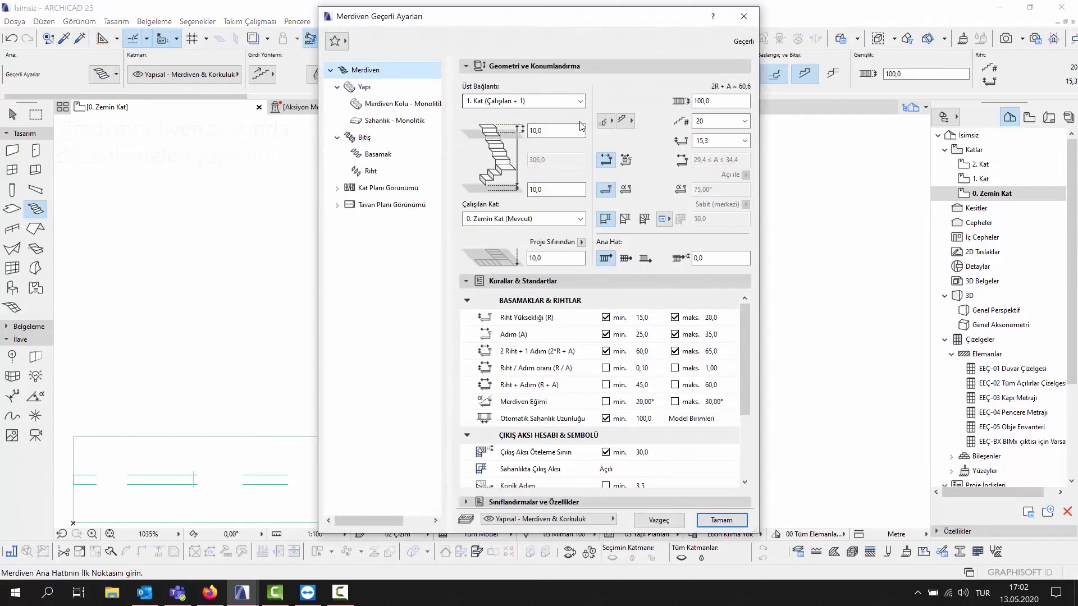
type("120")
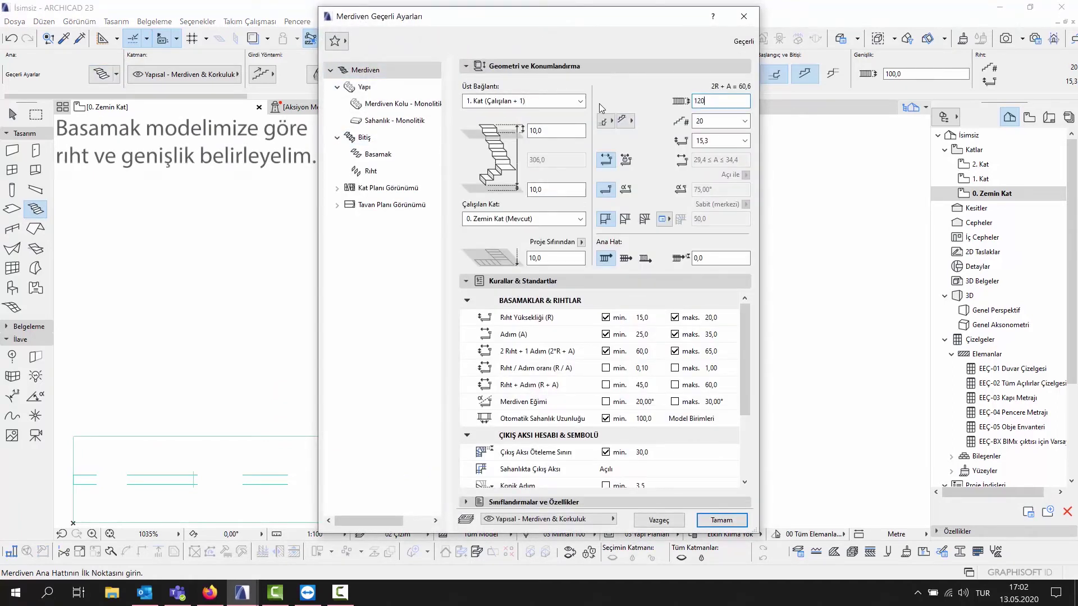
left_click(703, 144)
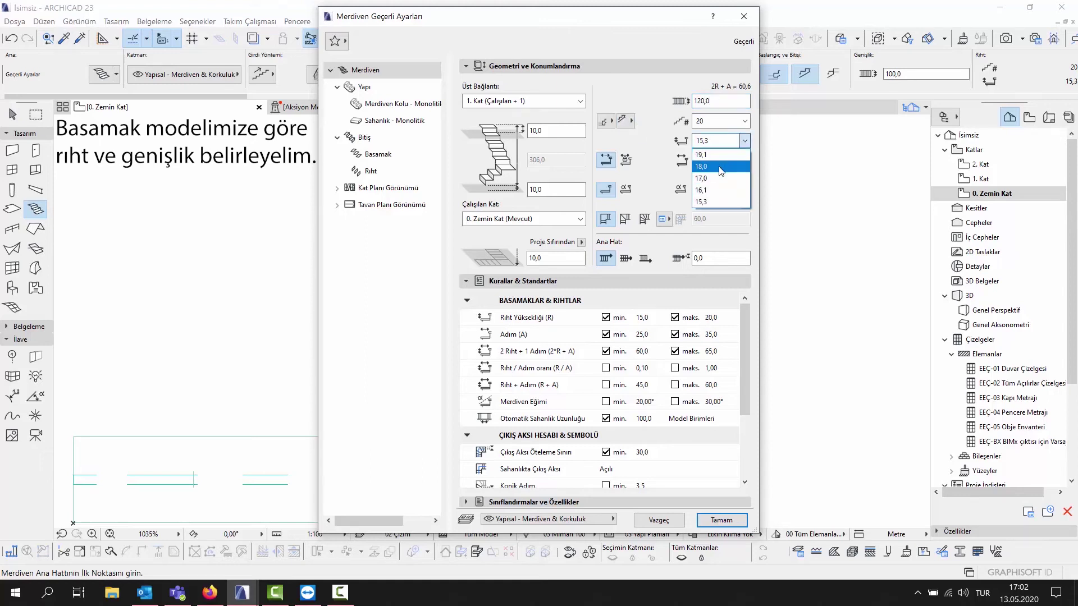
left_click(432, 103)
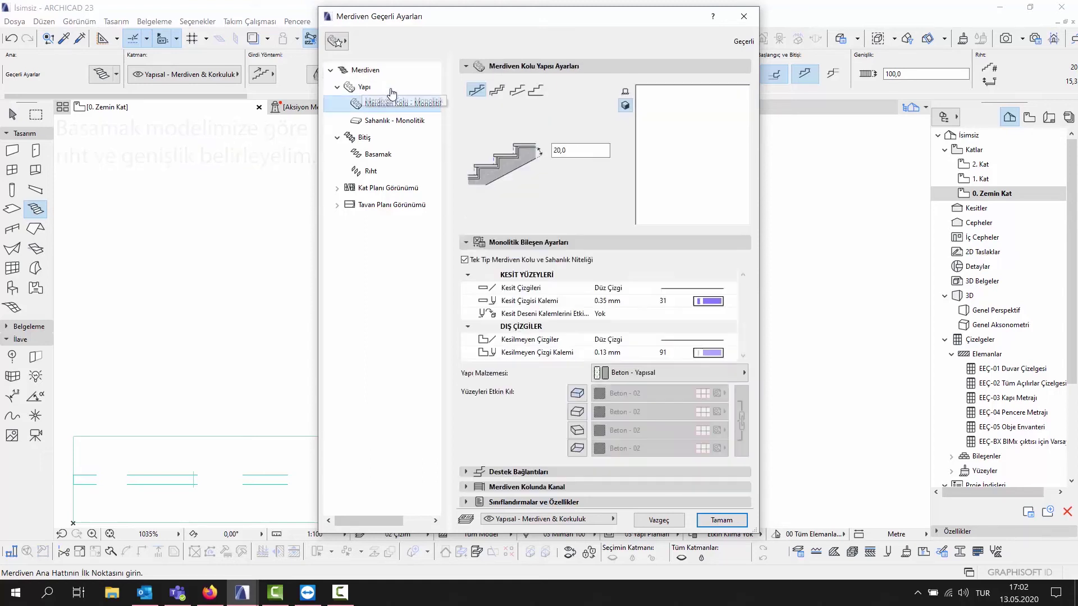
Give both the flight and the landing a beam-type structure
left_click(409, 90)
left_click(566, 275)
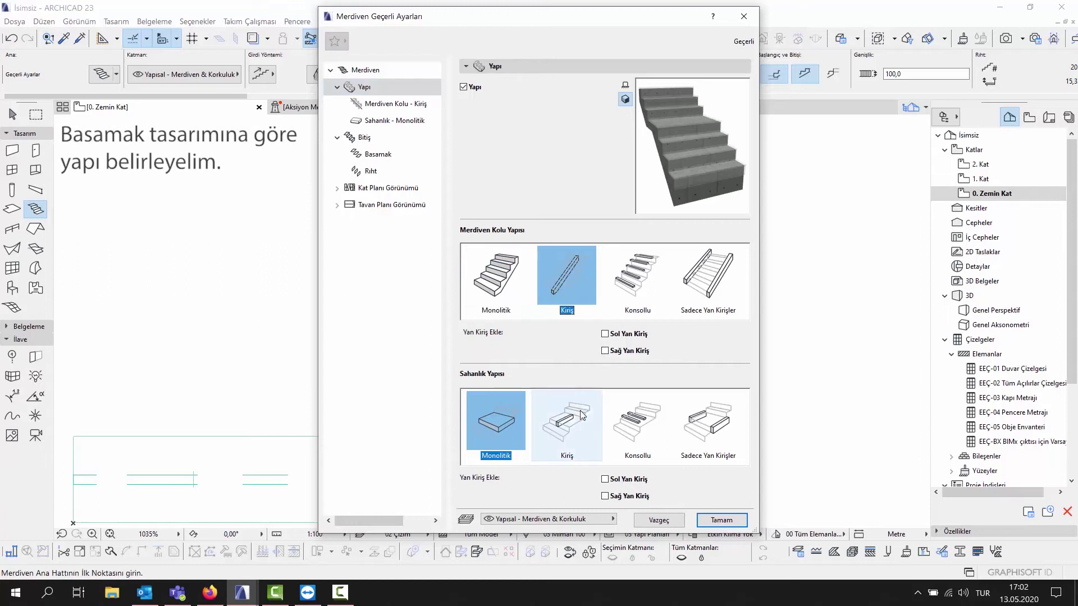
left_click(566, 421)
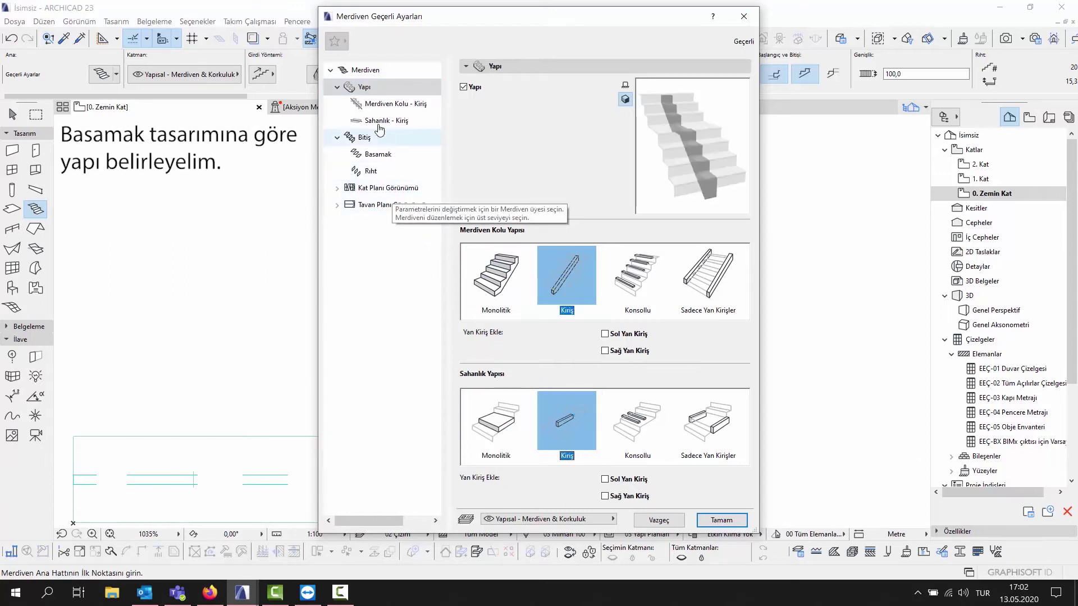
Use the Merdiven Kolu Kirişi 23 stringer with a height of 12
left_click(390, 104)
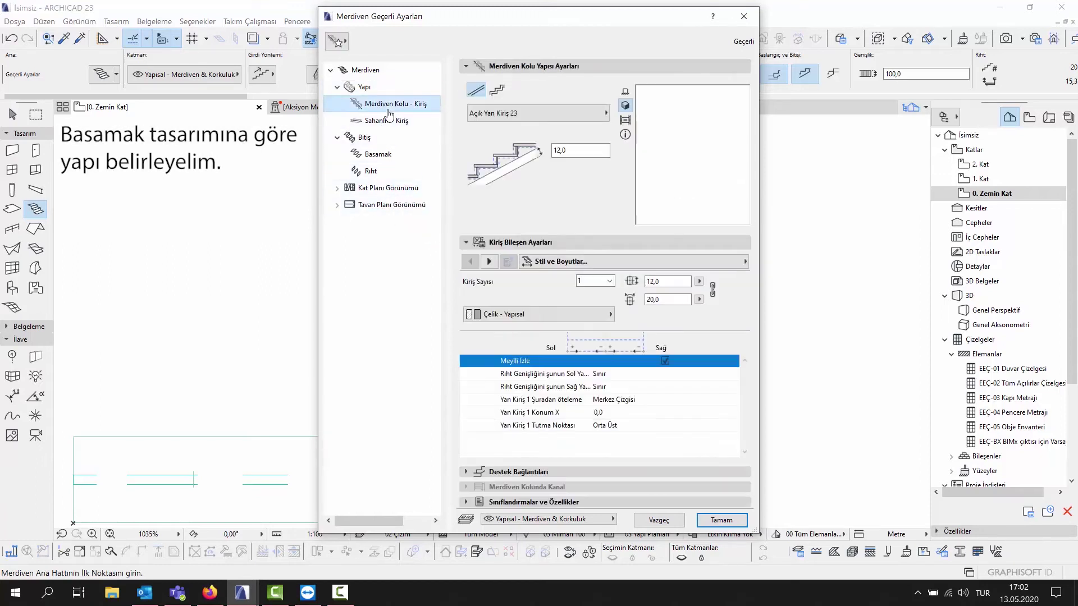
left_click(558, 110)
left_click(706, 161)
left_click(706, 161)
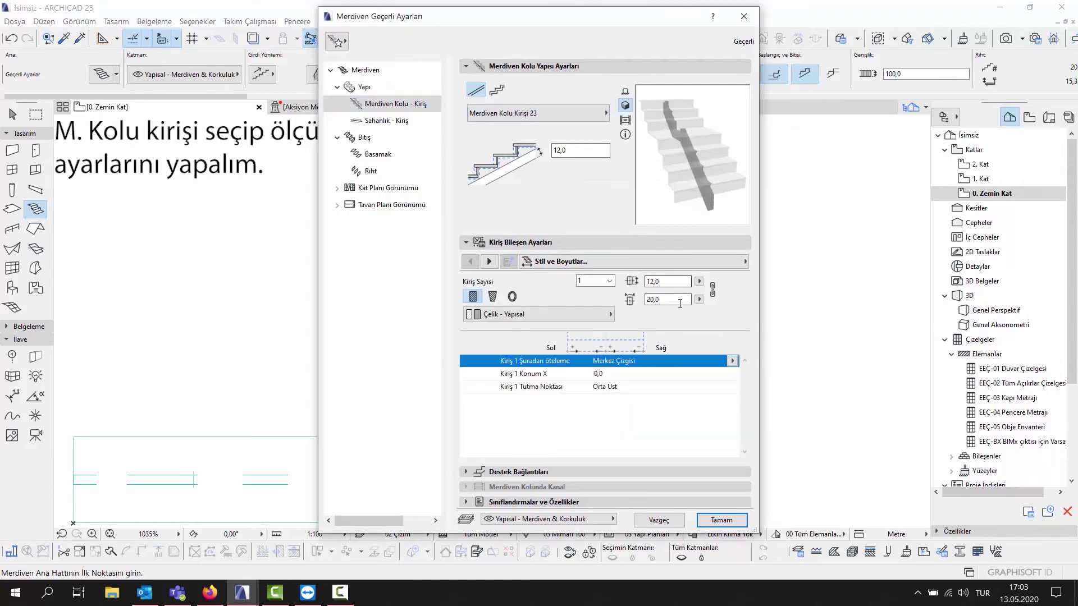
type("12")
key("Tab")
Remove the secondary support from the stringer
left_click(538, 263)
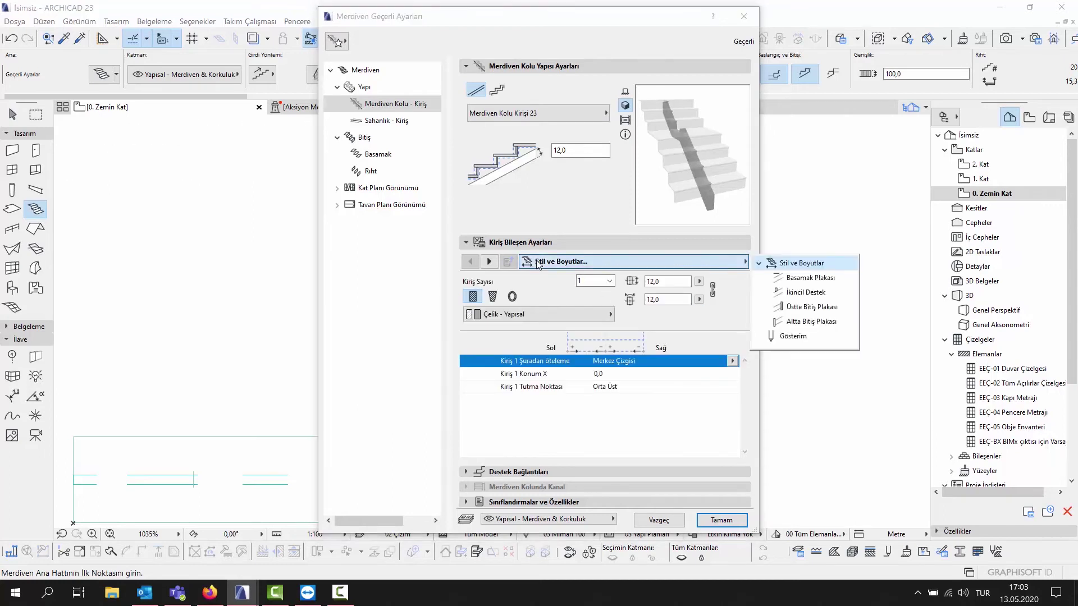
left_click(806, 292)
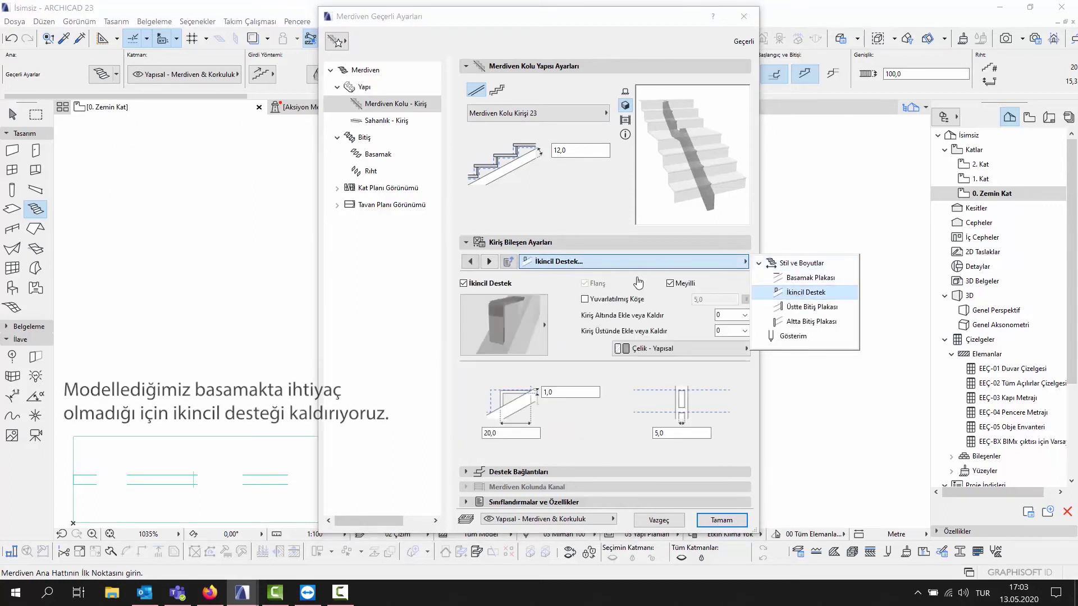
left_click(464, 287)
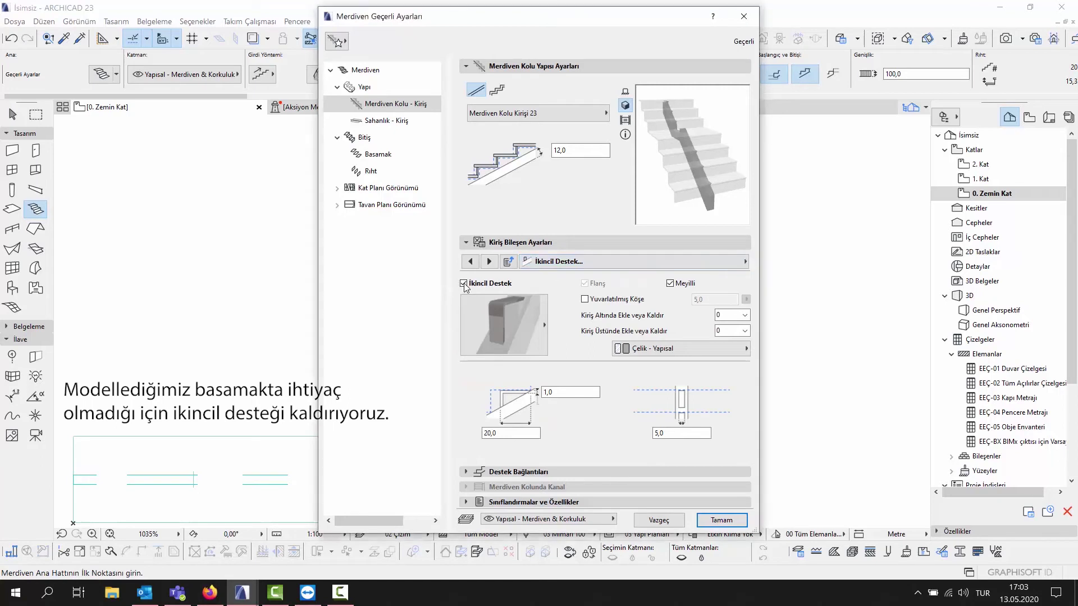
left_click(469, 286)
Give the stringer a custom Boya - Antrasit surface
left_click(625, 260)
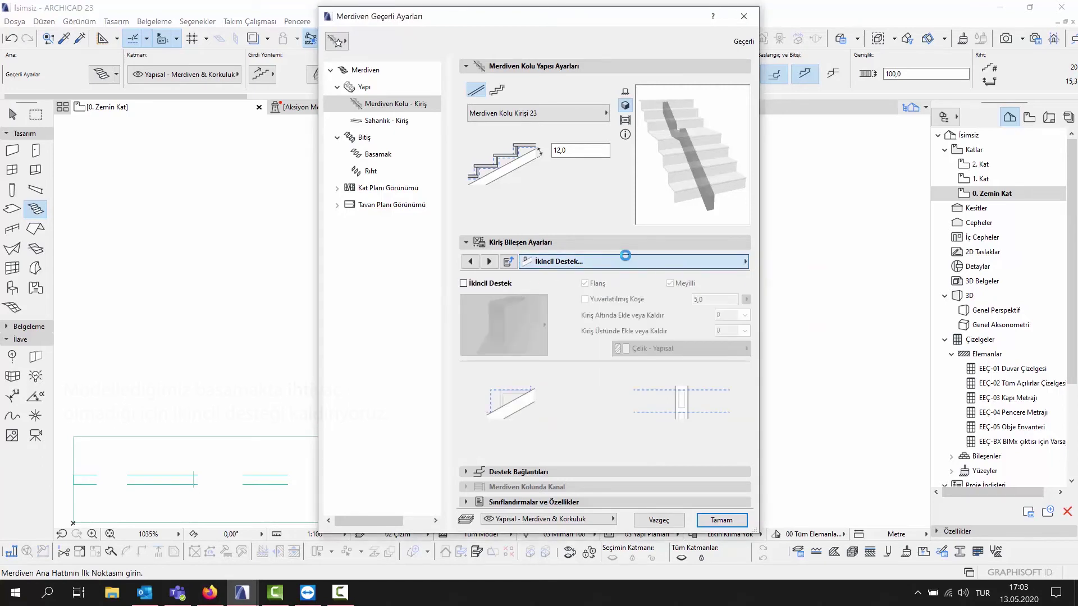
left_click(791, 336)
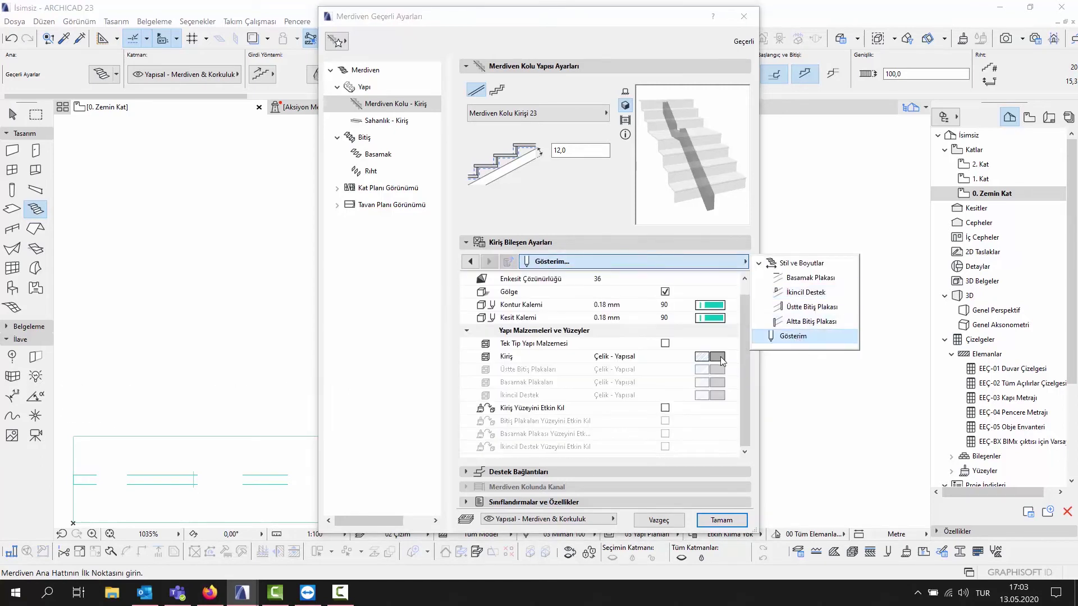
left_click(665, 408)
scroll(667, 416, "down", 2)
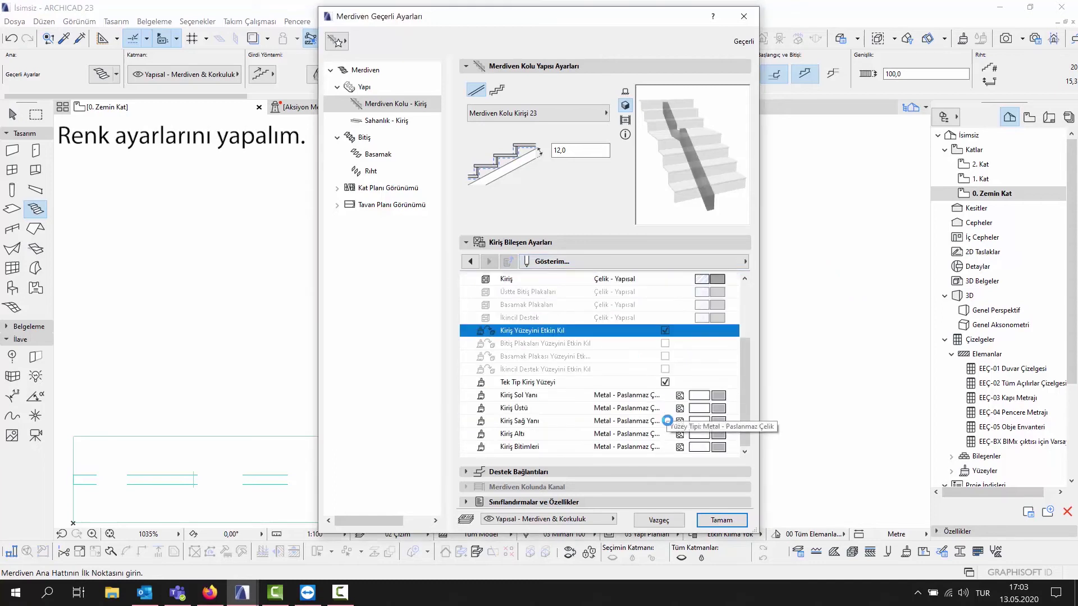
left_click(713, 396)
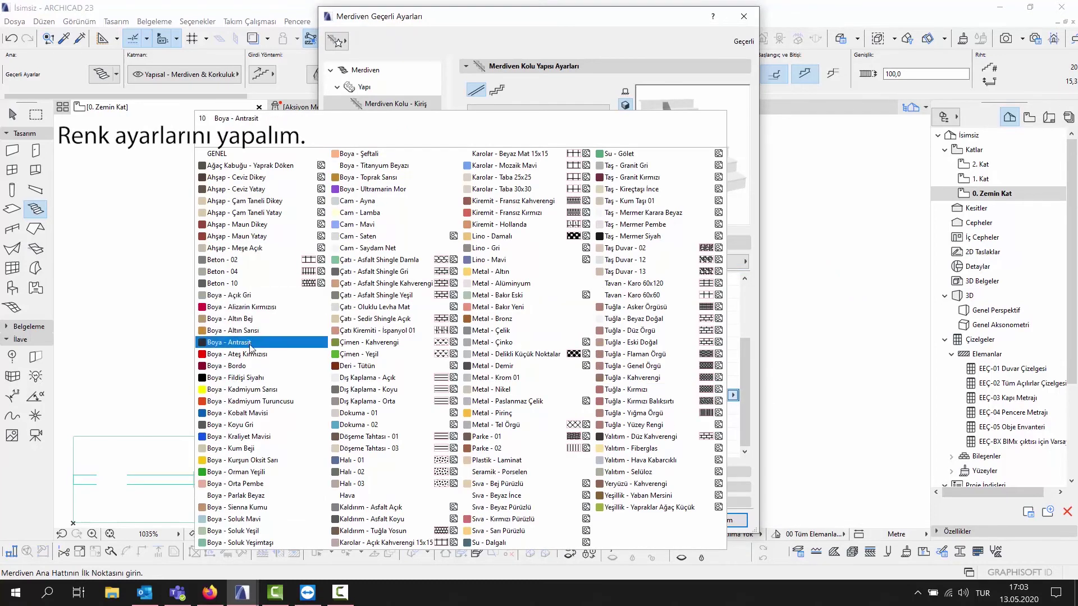
left_click(250, 348)
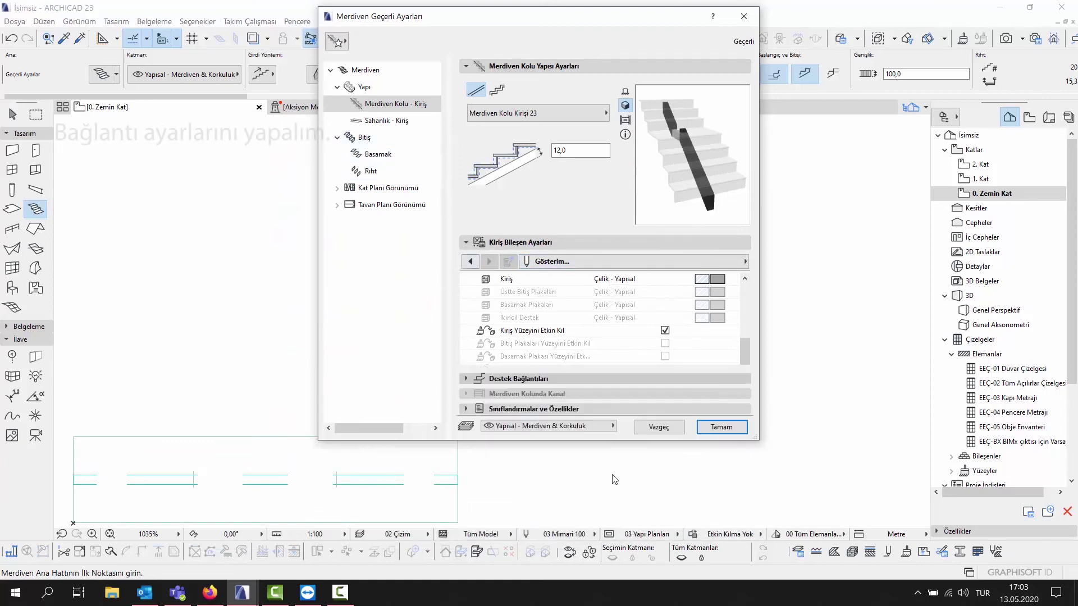
Set the stringer's support connection joint to Açı Ortay
left_click(518, 378)
left_click(639, 401)
left_click(804, 469)
Set the flight-to-landing stringer joint to Açı Ortay
left_click(588, 334)
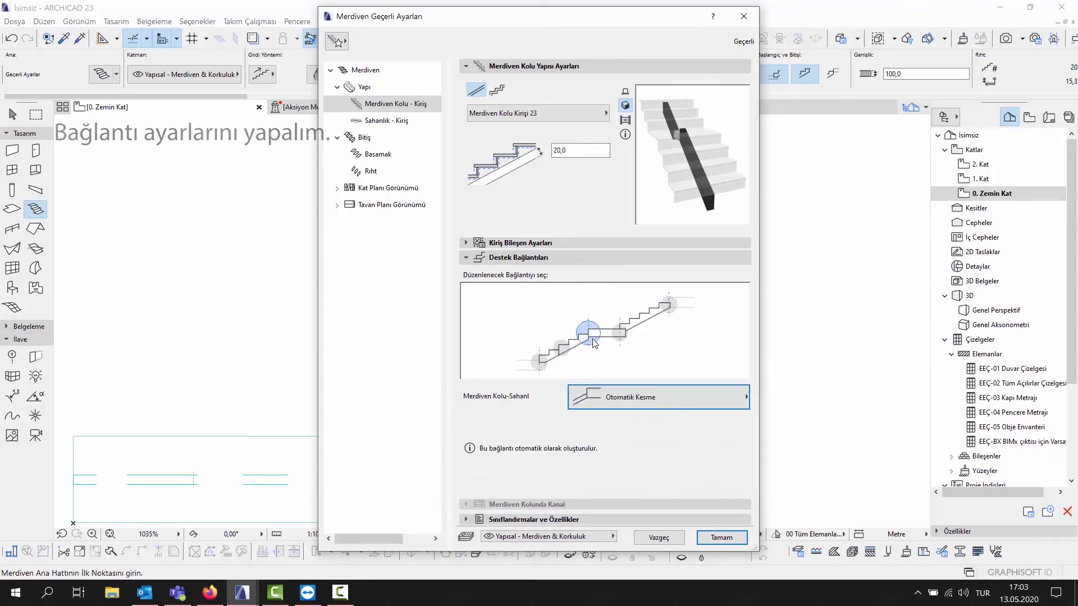
left_click(629, 402)
left_click(789, 446)
type("12")
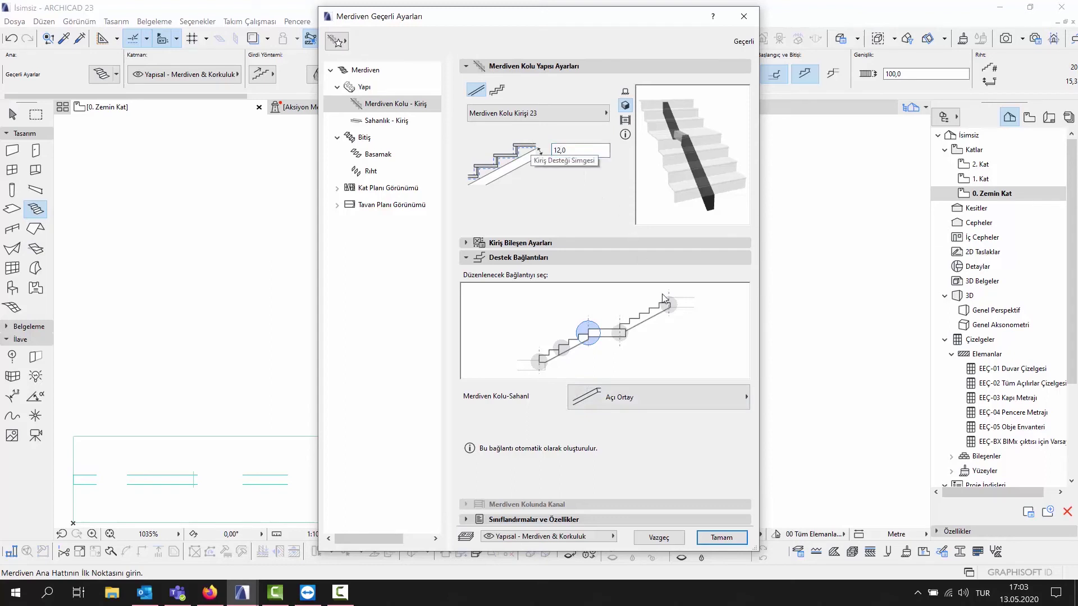
Give the landing beam a 12,0 × 12,0 size with Boya - Antrasit surface override
left_click(413, 121)
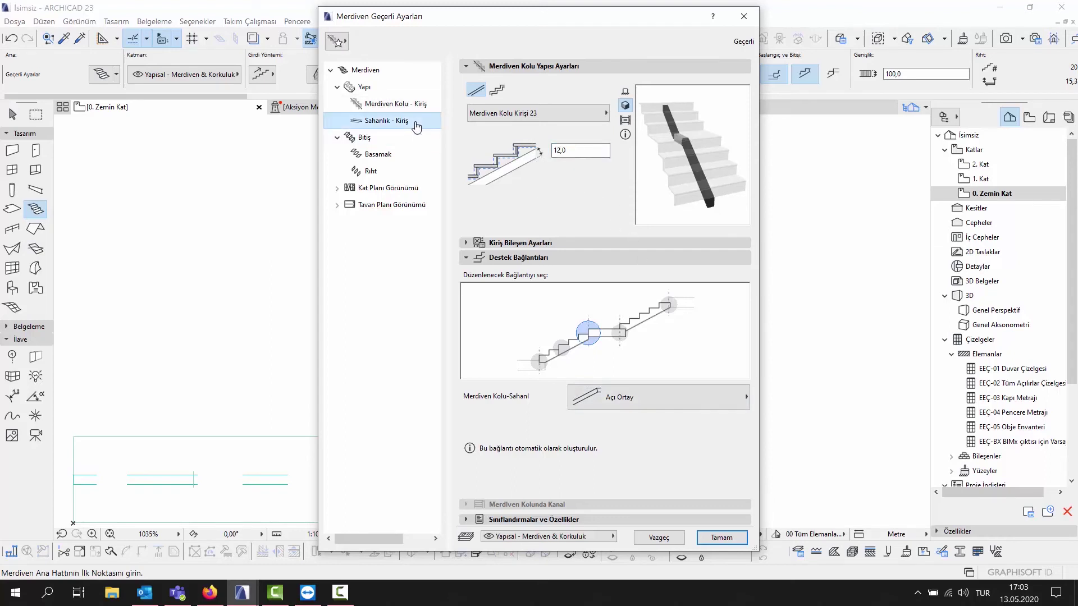
left_click(579, 160)
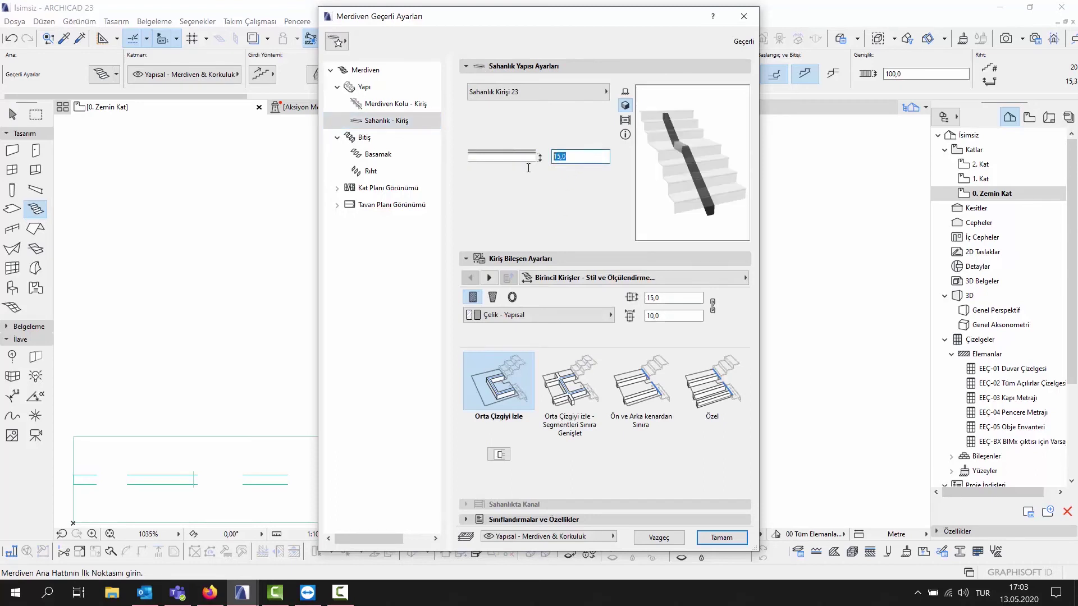
type("12")
left_click(675, 314)
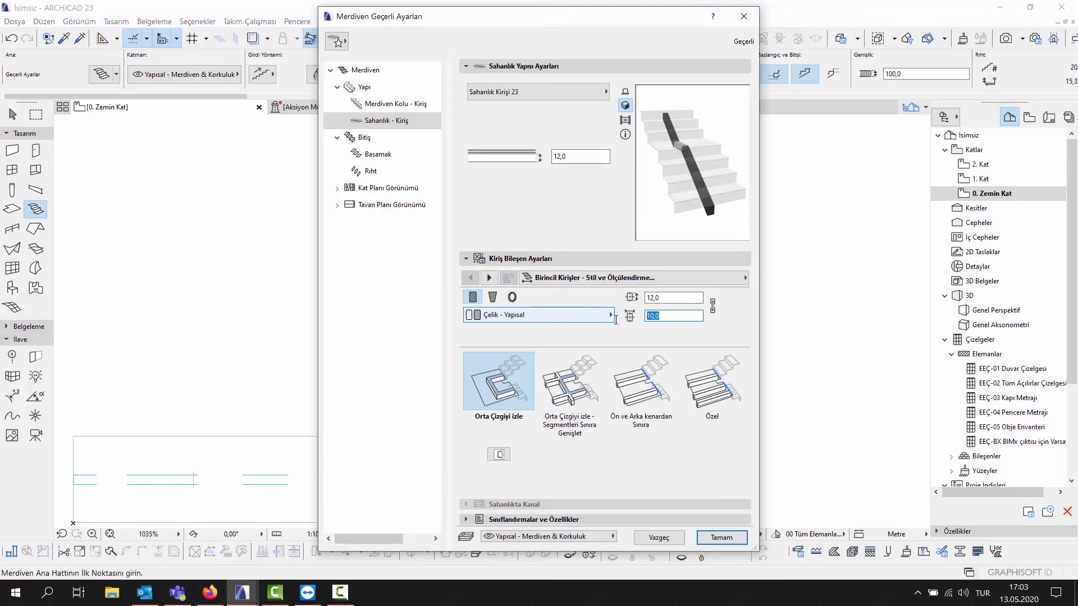
left_click(702, 278)
left_click(793, 382)
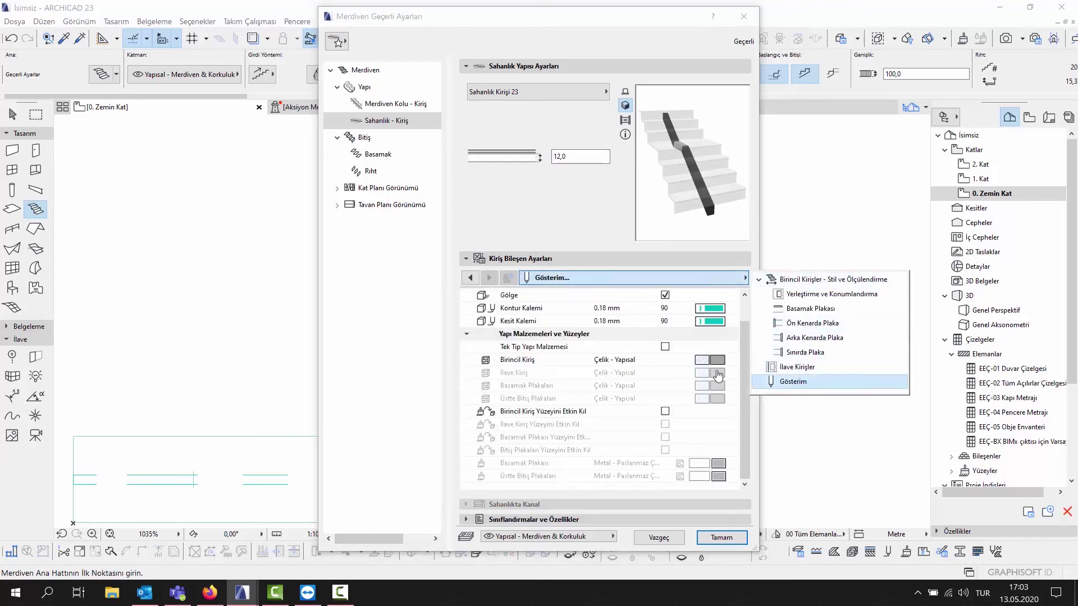
left_click(664, 412)
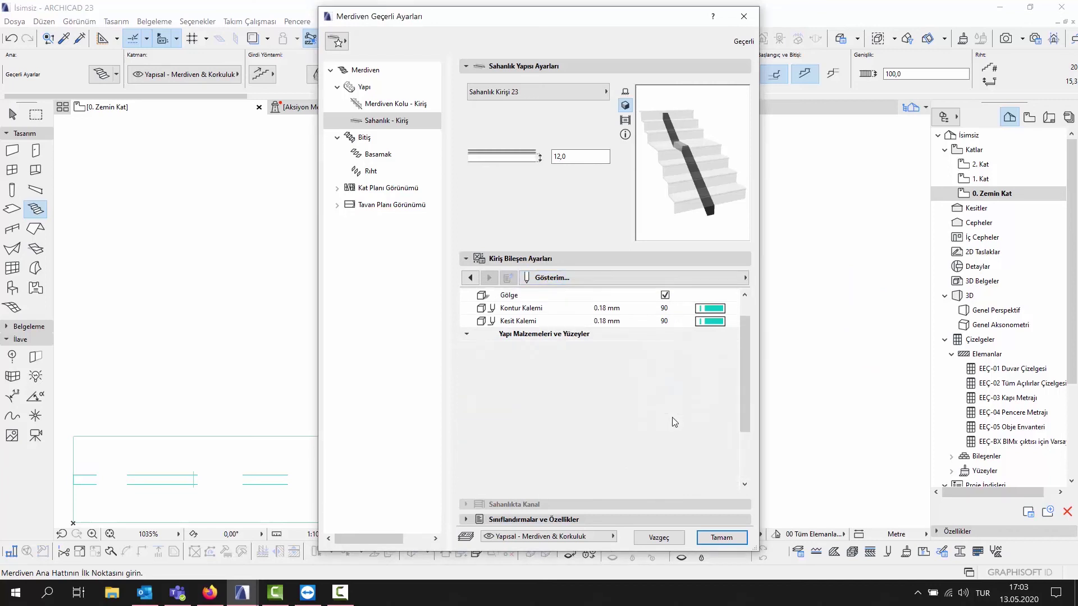
left_click(721, 477)
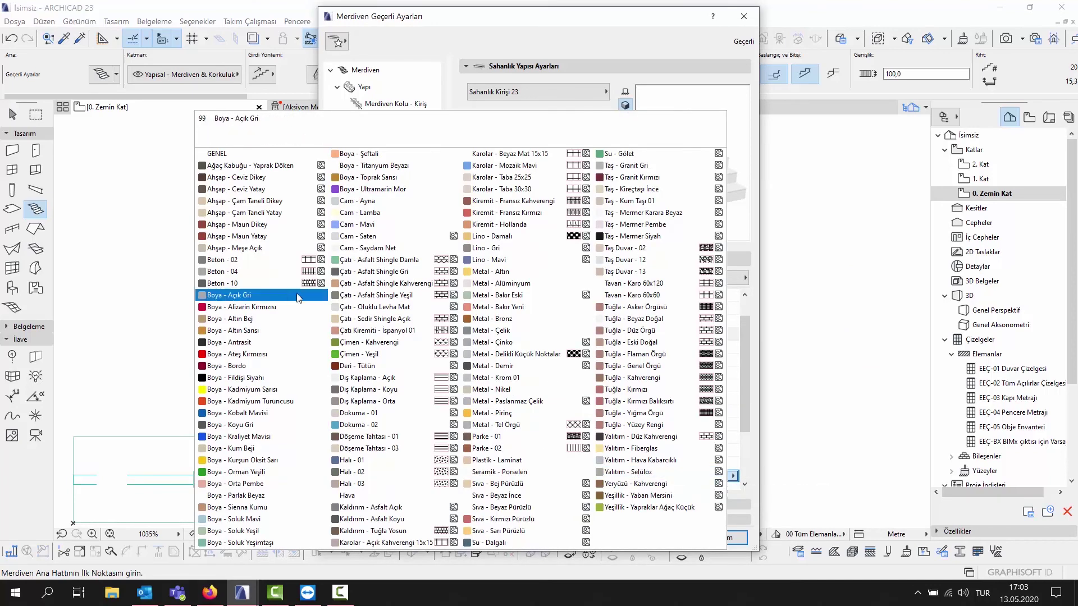
left_click(235, 340)
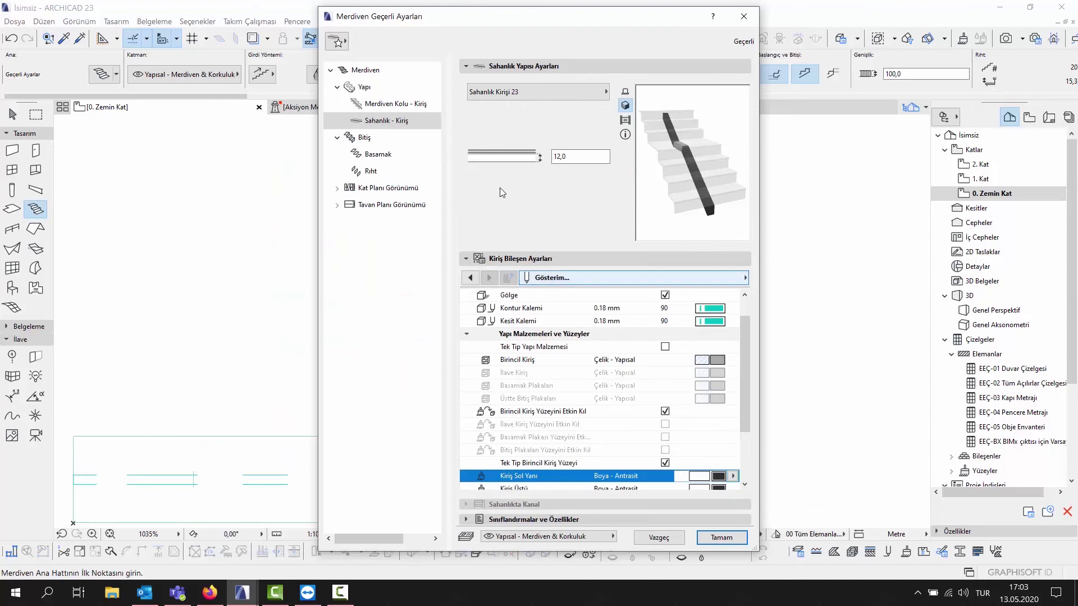
left_click(396, 138)
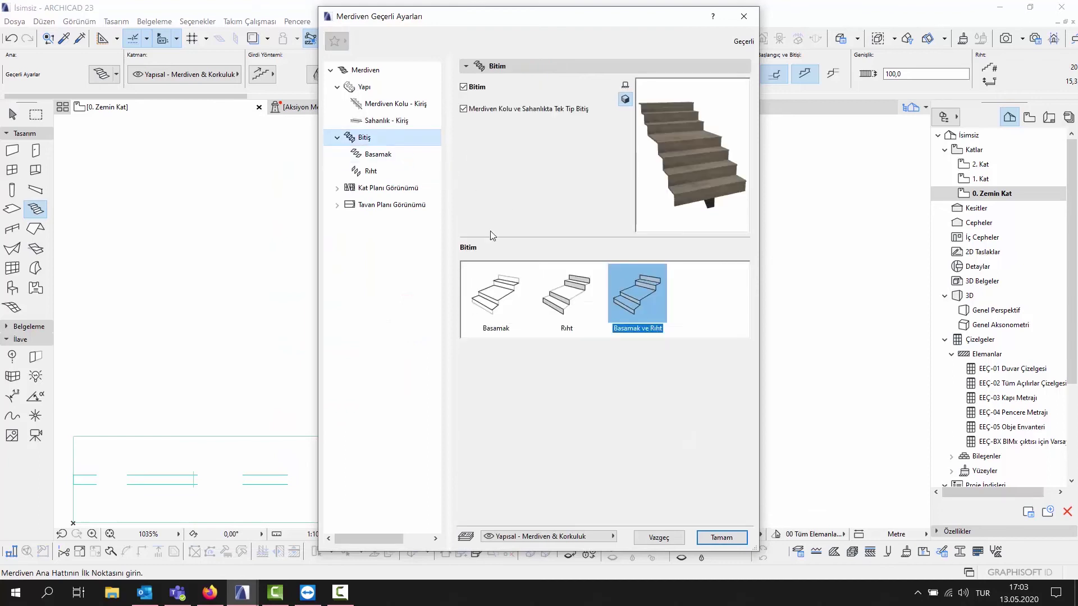
Give flights and landing separate tread-only finishes without risers
left_click(481, 106)
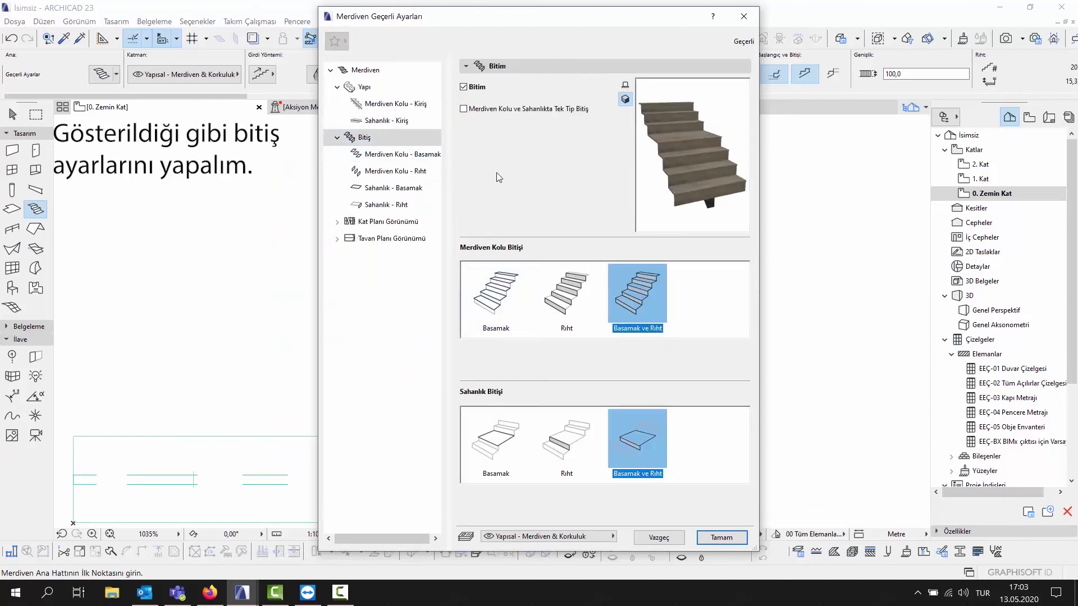
left_click(494, 297)
left_click(504, 433)
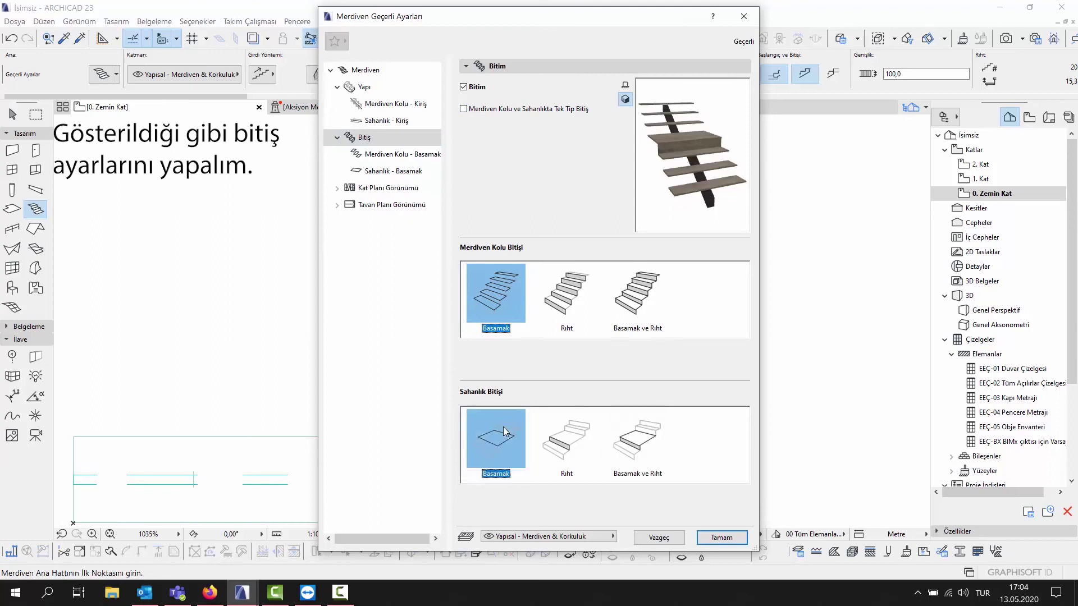
Use Basamak 1 treads on flights and walnut-surfaced landing treads, then accept the settings
left_click(396, 154)
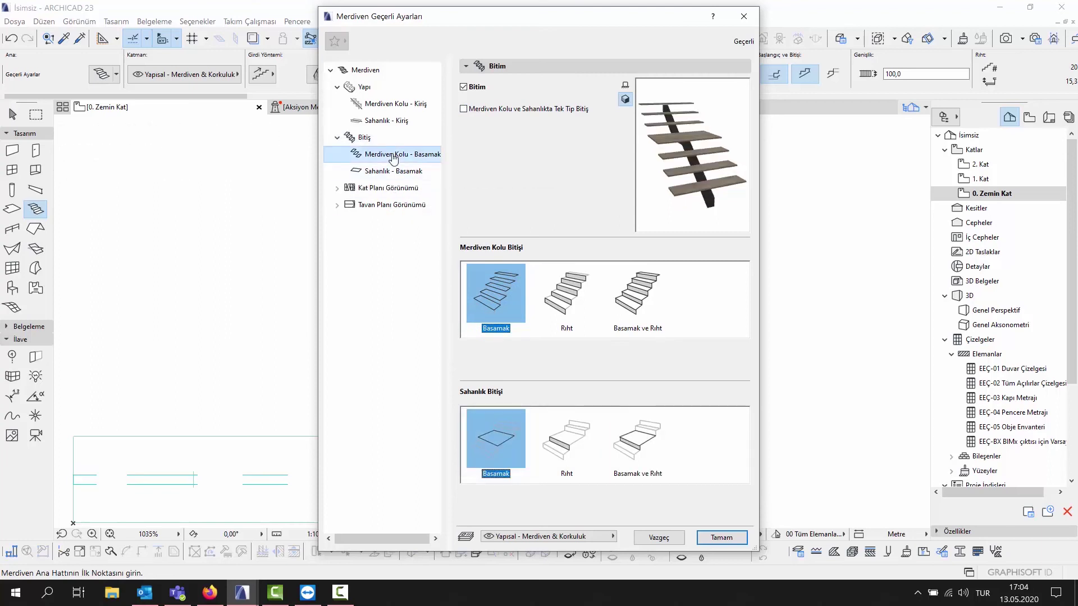
left_click(525, 87)
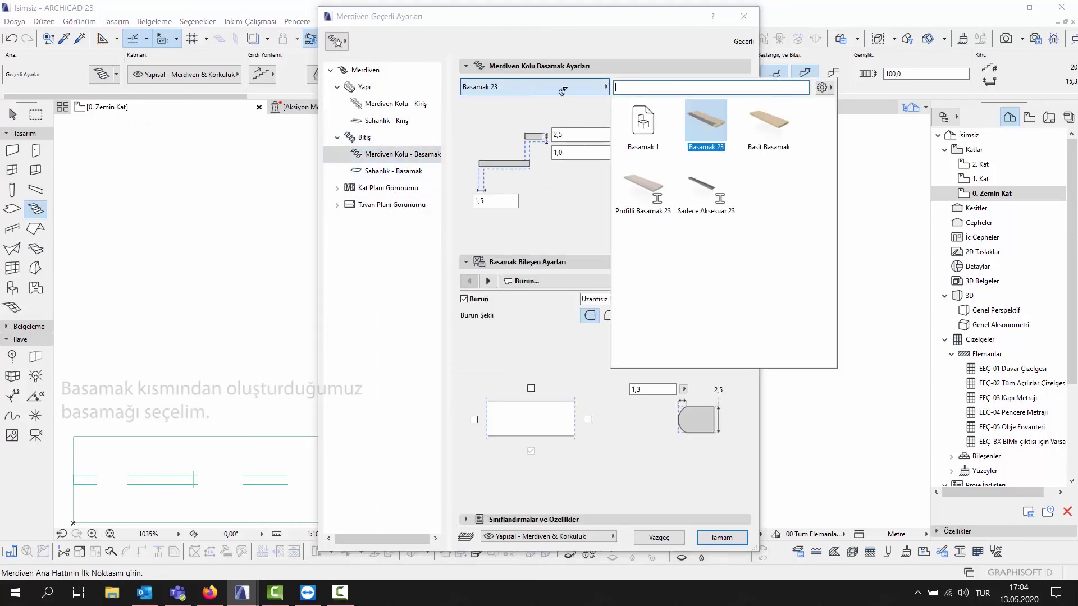
left_click(642, 137)
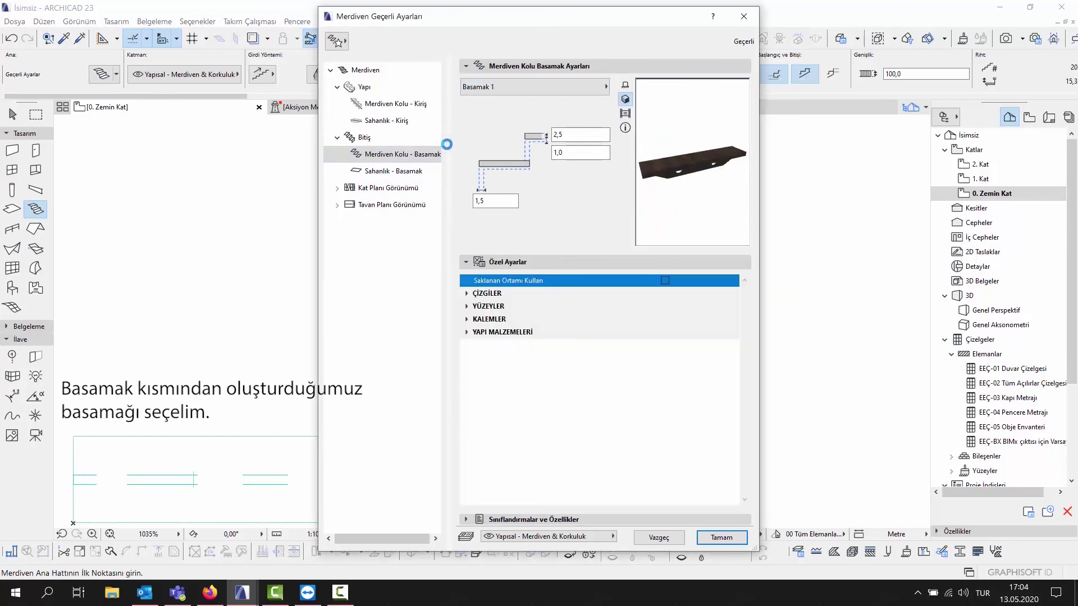
left_click(393, 171)
left_click(665, 376)
left_click(730, 537)
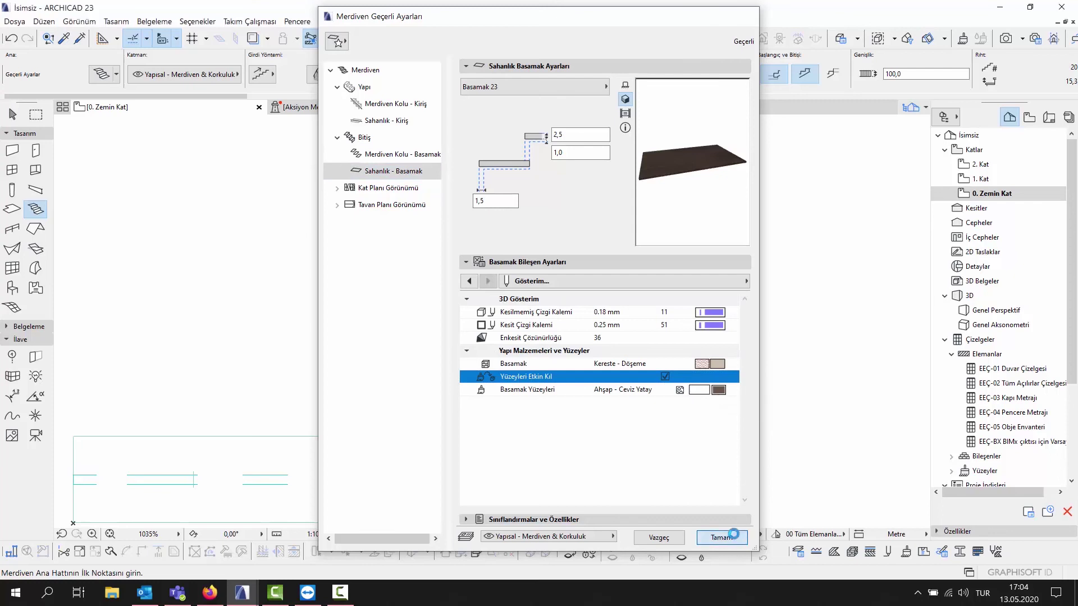
scroll(631, 322, "down", 5)
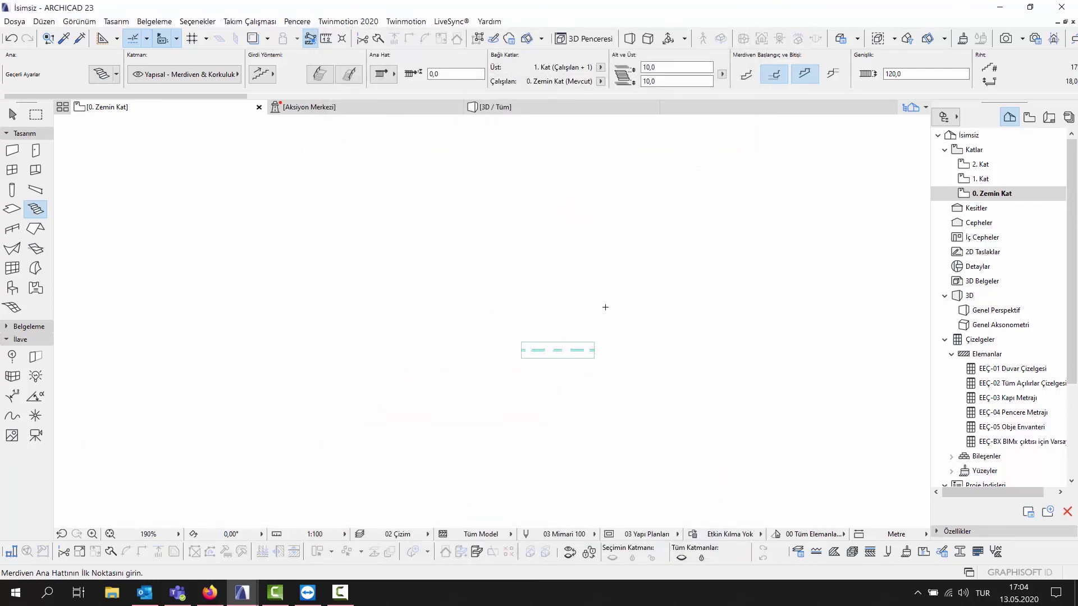
Place the L-shaped stair in plan, turning left at the landing
left_click(454, 404)
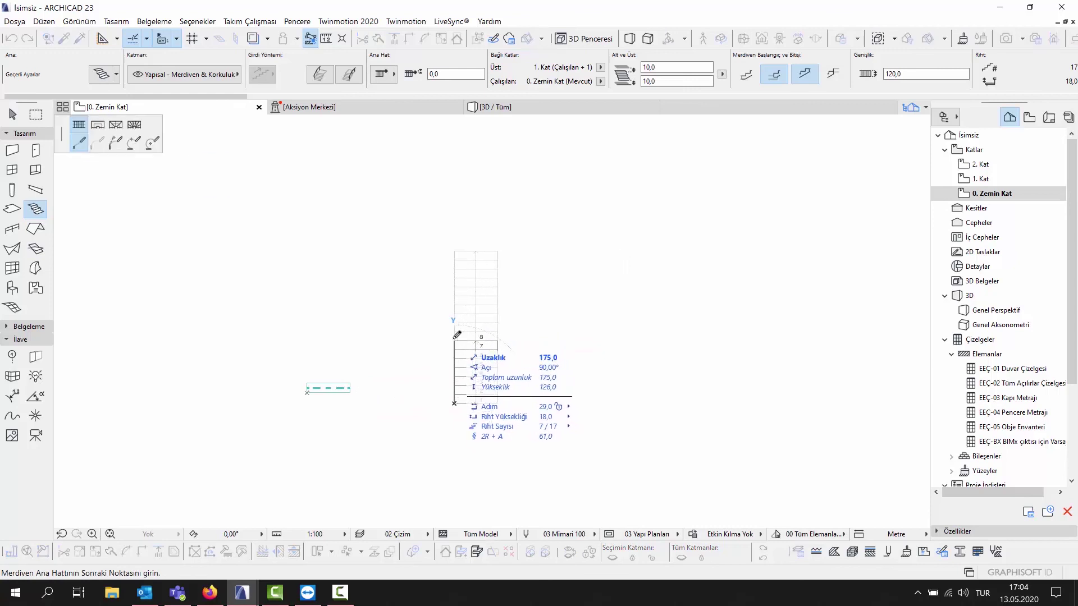
left_click(454, 331)
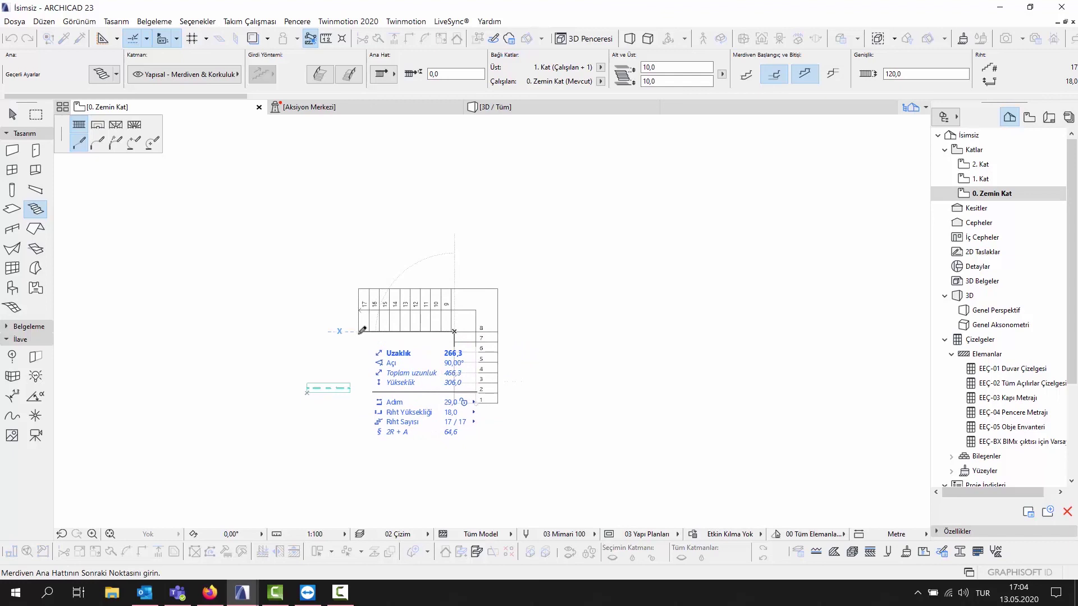
double_click(362, 331)
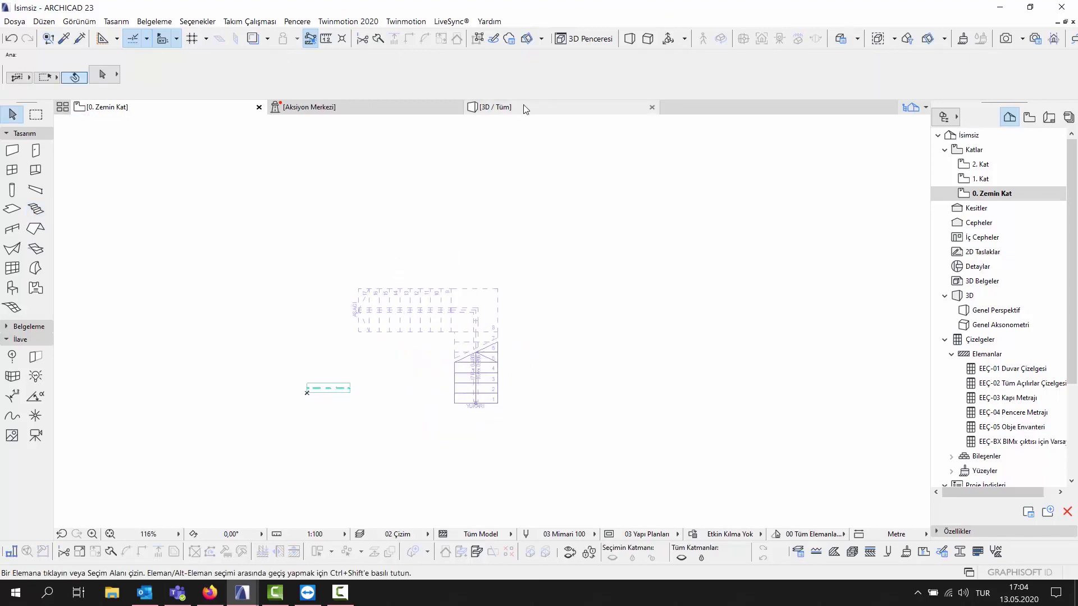
View the whole stair in 3D and orbit to see it from above
left_click(523, 106)
left_click(144, 535)
mouse_move(557, 347)
left_mouse_down()
mouse_move(435, 402)
mouse_move(173, 474)
mouse_move(502, 365)
mouse_move(537, 343)
left_mouse_up()
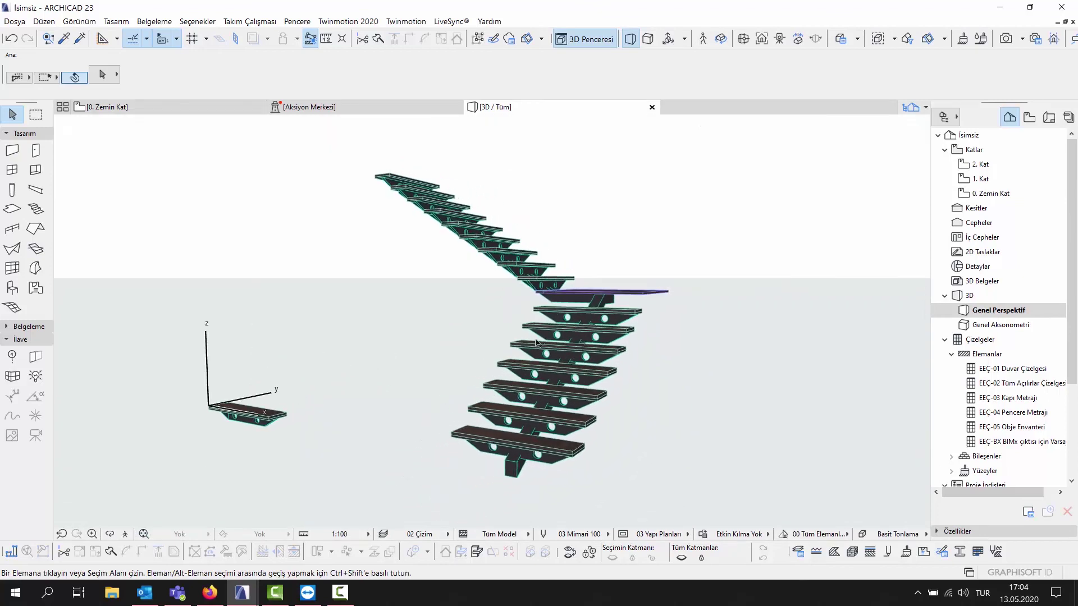